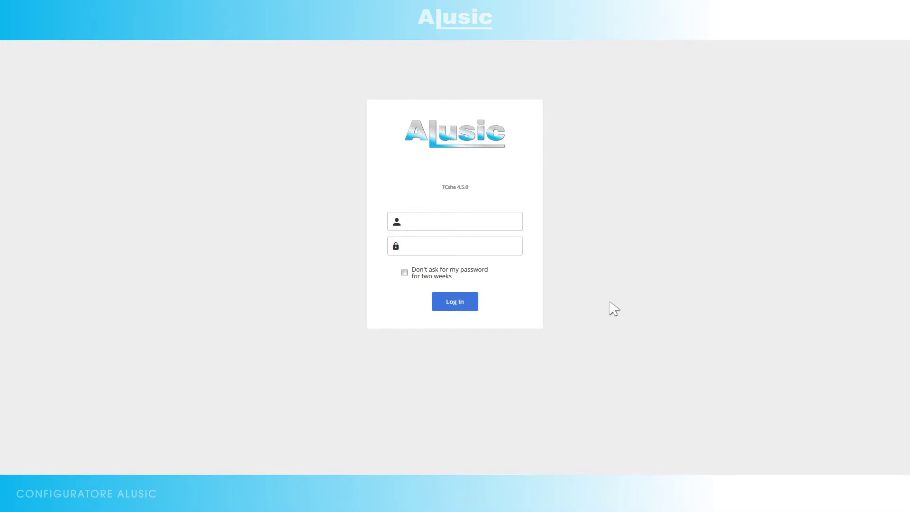
- Log in to the Alusic configurator with the account credentials
{"action": "left_click", "coordinate": [482, 222]}
{"action": "left_click", "coordinate": [469, 302]}
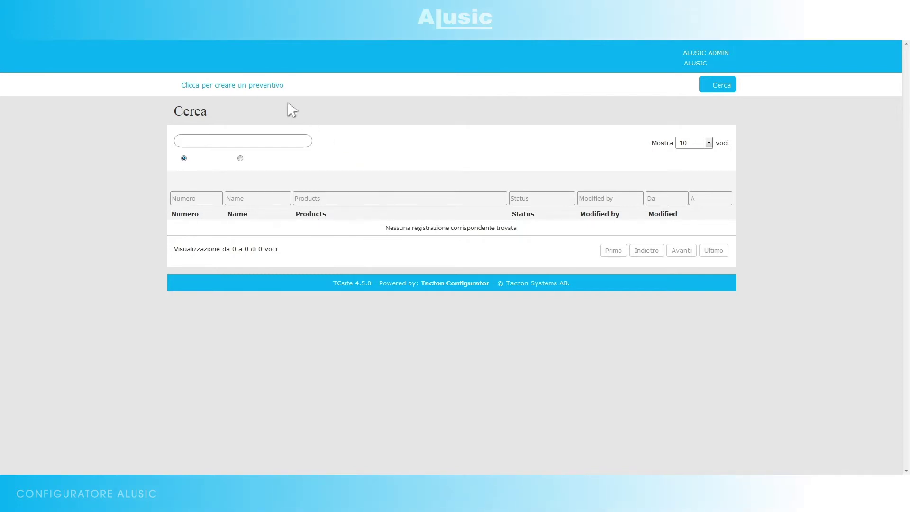
- Create a new quote and name it "configurazione test alusic"
{"action": "left_click", "coordinate": [271, 85]}
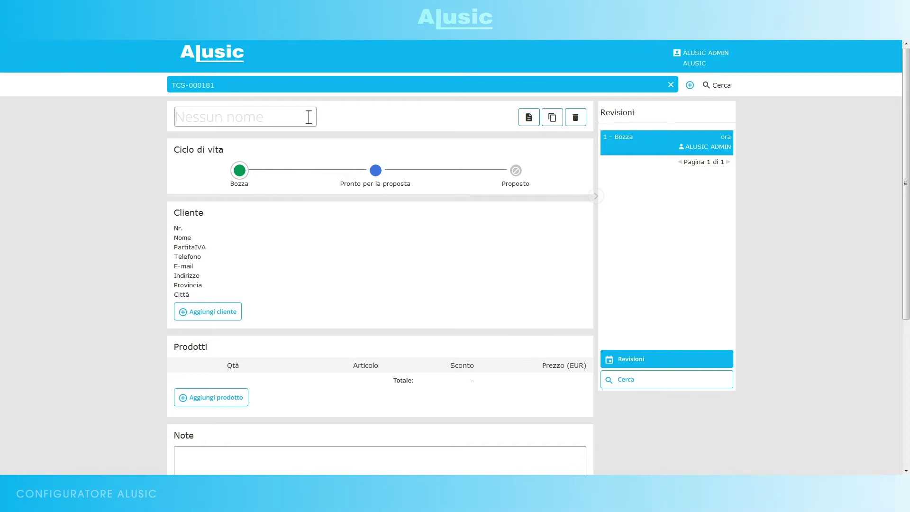
{"action": "type", "text": "configurazione"}
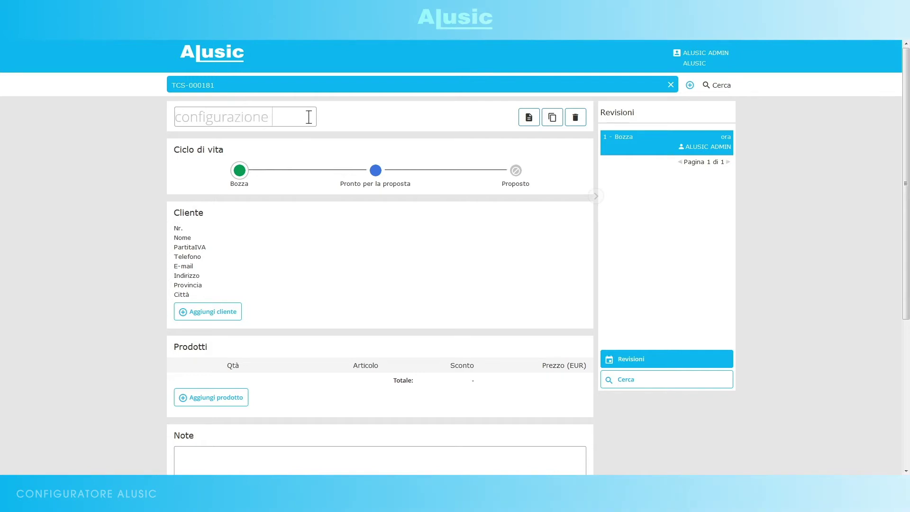
{"action": "type", "text": " test alusic"}
{"action": "key", "text": "Return"}
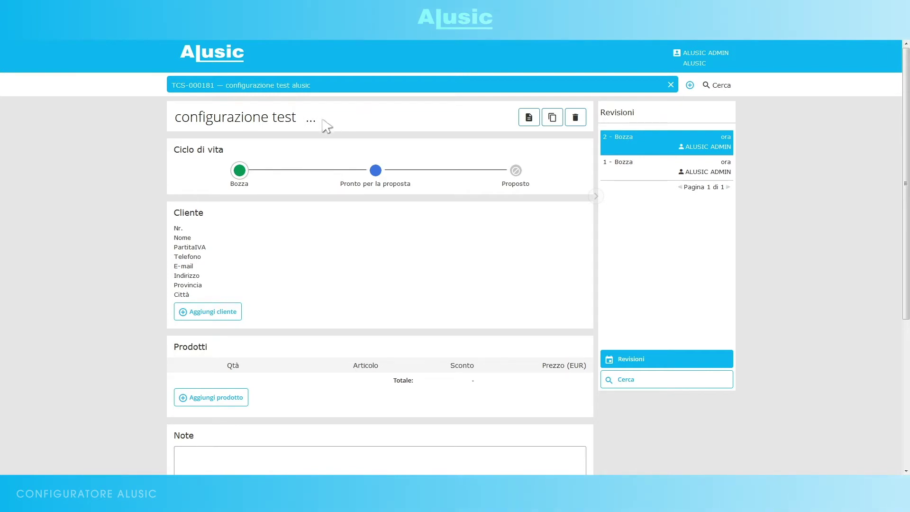
- Try advancing the quote's life cycle to Pronto per la proposta and Proposto, and dismiss the Richiedi offerta form without sending it
{"action": "left_click", "coordinate": [247, 176]}
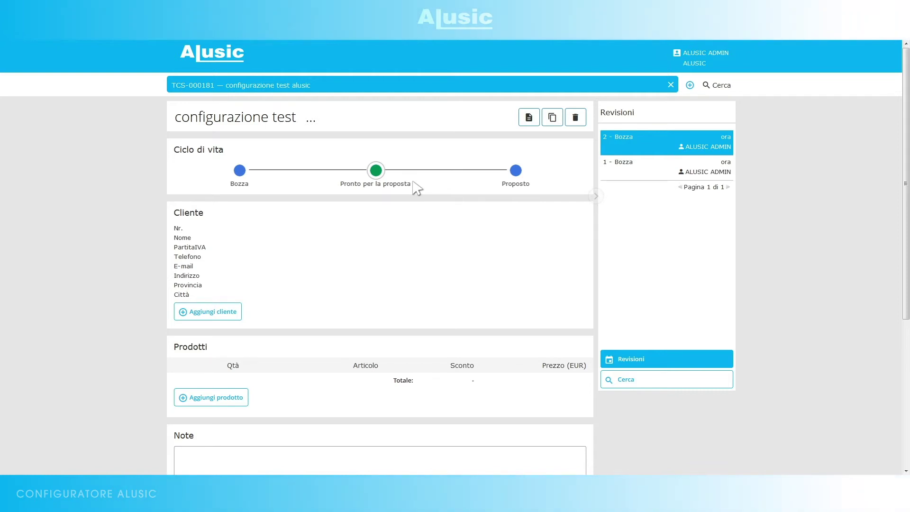
{"action": "left_click", "coordinate": [479, 187]}
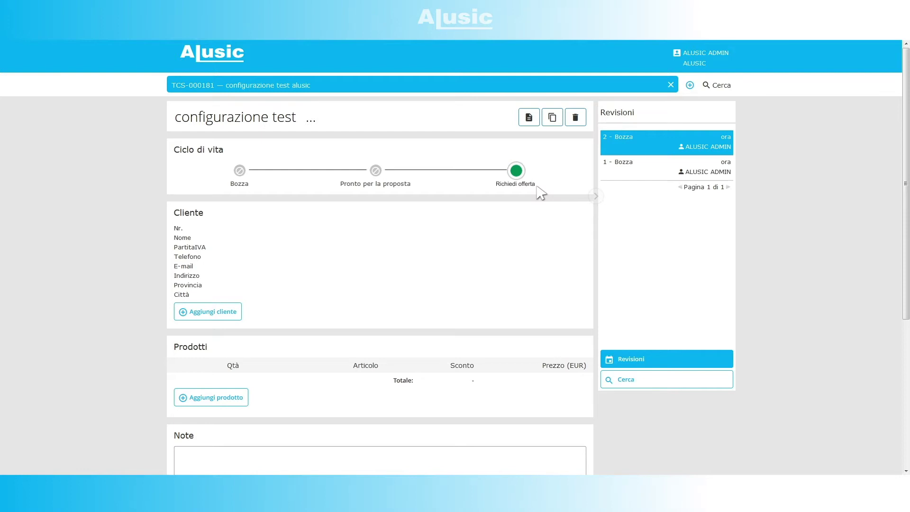
{"action": "left_click", "coordinate": [516, 170]}
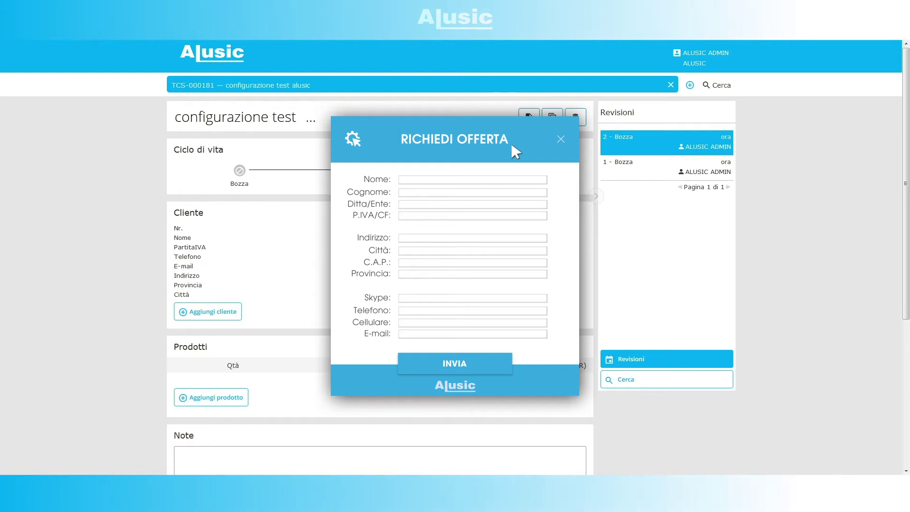
{"action": "left_click", "coordinate": [560, 139]}
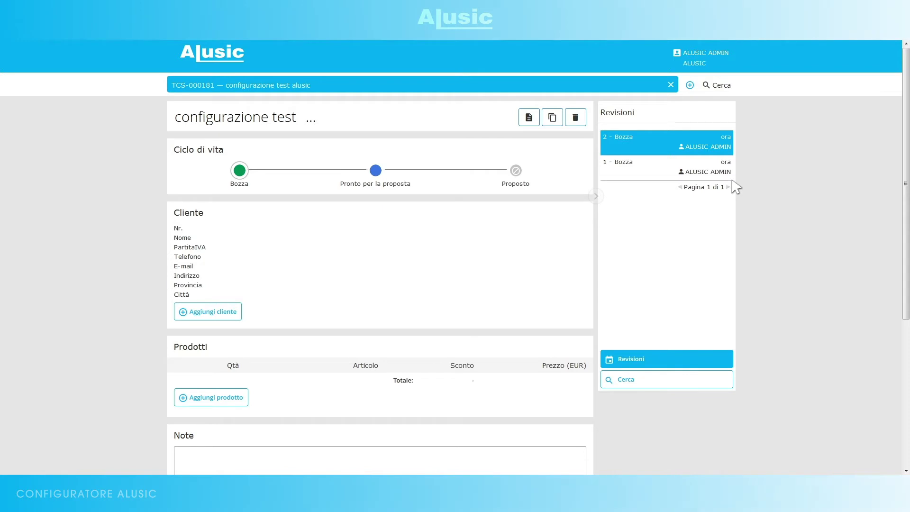
- Search the customers for "alusic" and add ALUSIC S.R.L. as the quote's customer
{"action": "left_click", "coordinate": [231, 312]}
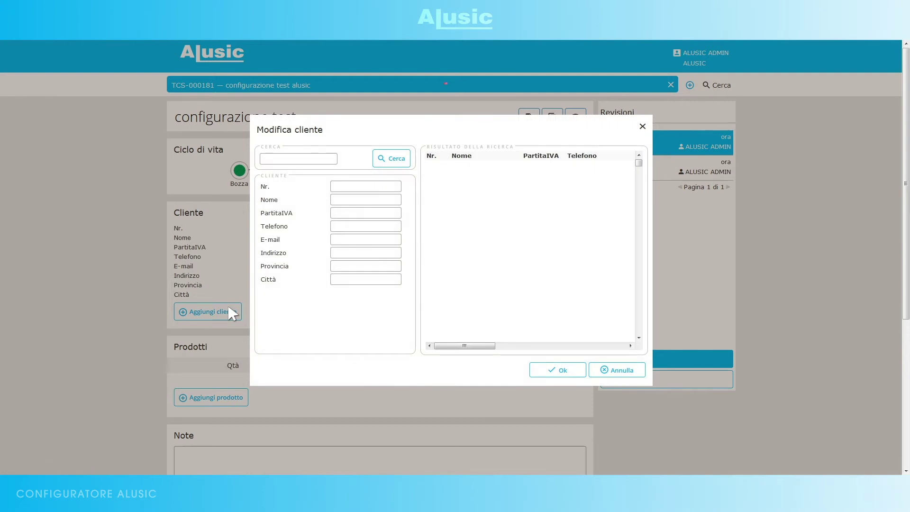
{"action": "type", "text": "alusic"}
{"action": "key", "text": "Return"}
{"action": "left_click", "coordinate": [571, 173]}
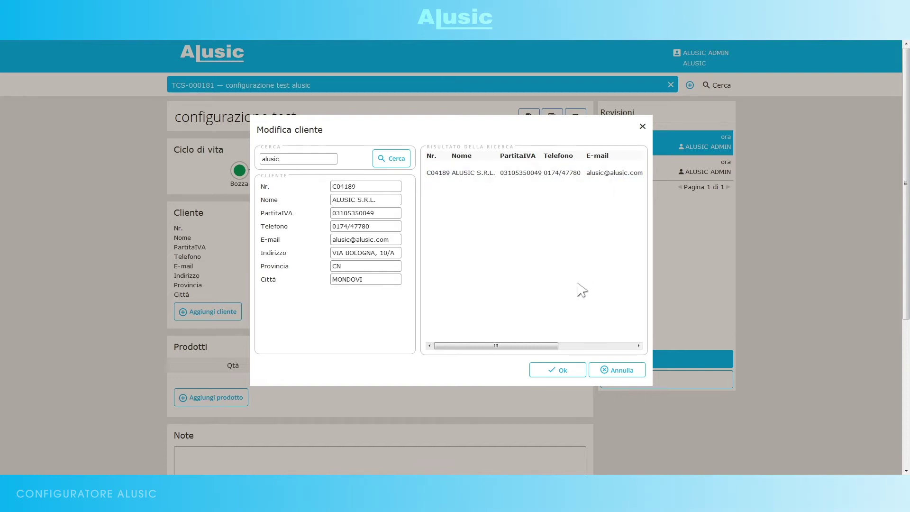
{"action": "left_click", "coordinate": [546, 373]}
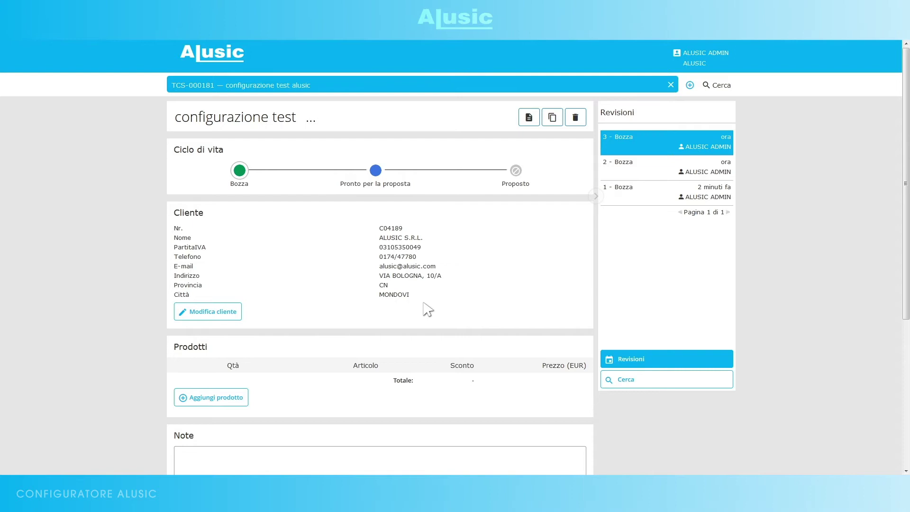
- Add the NASTRO RETTILINEO conveyor (TAPPETO) from the product catalogue to the quote and open its configuration
{"action": "scroll", "coordinate": [427, 309], "scroll_direction": "down", "scroll_amount": 2}
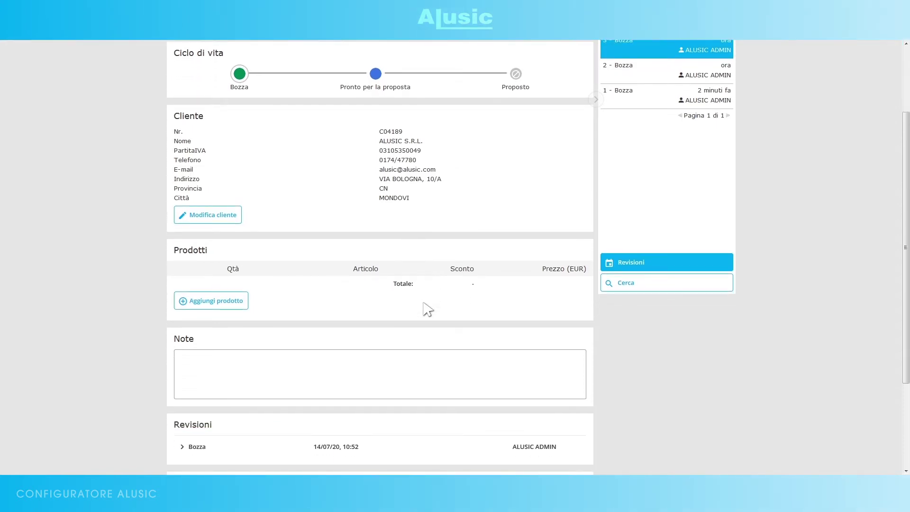
{"action": "left_click", "coordinate": [241, 302]}
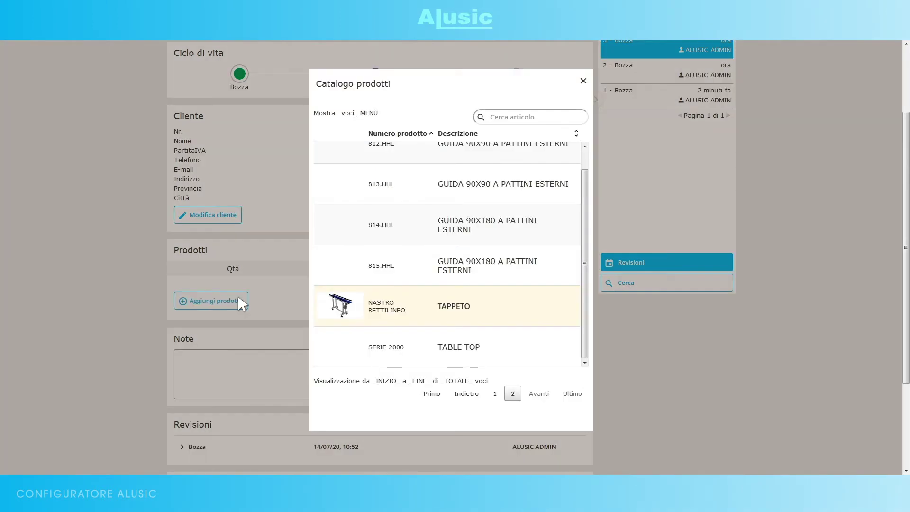
{"action": "left_click", "coordinate": [570, 323]}
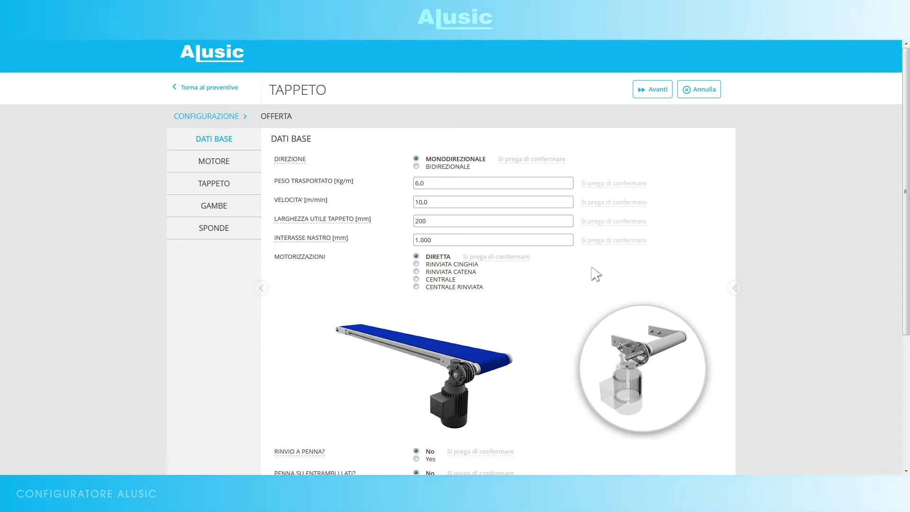
- Review the Riepilogo summary of the conveyor configuration and hide it again
{"action": "left_click", "coordinate": [735, 288]}
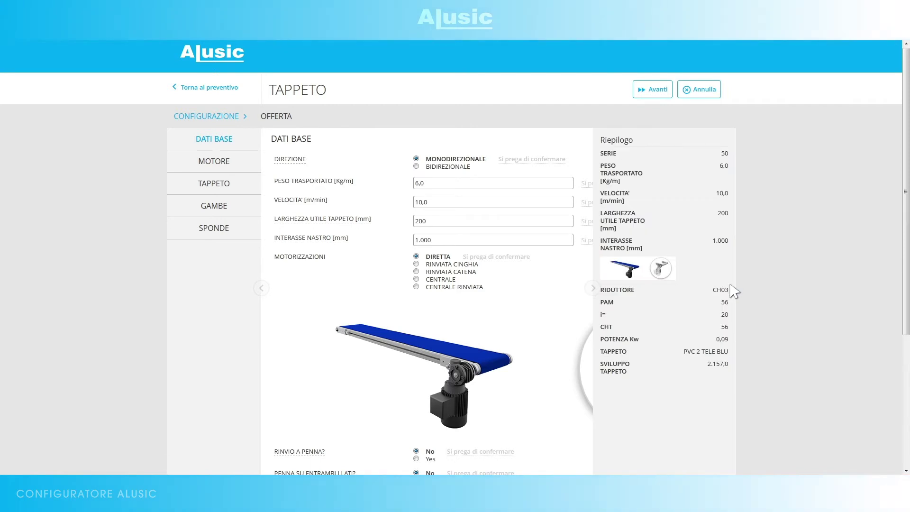
{"action": "left_click", "coordinate": [592, 287]}
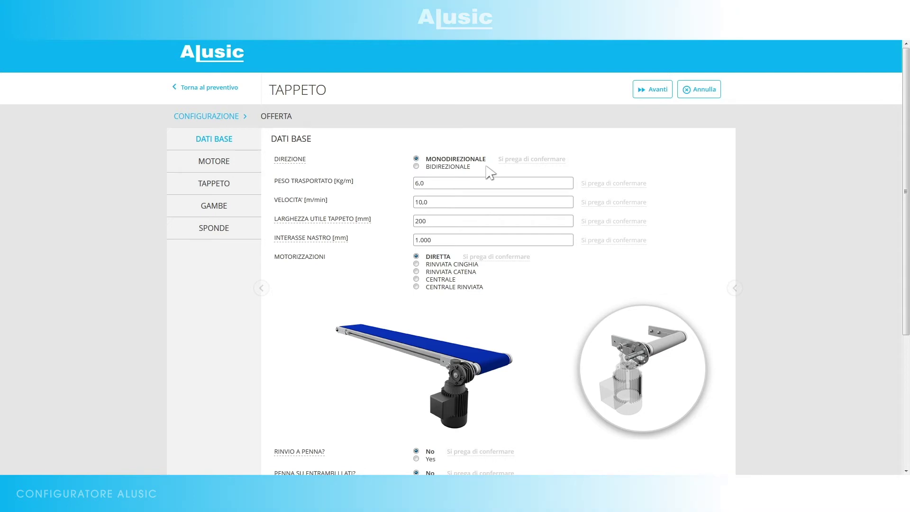
- Compare the illustrated direction options, try BIDIREZIONALE, and settle on MONODIREZIONALE as the conveyor's direction
{"action": "left_click", "coordinate": [294, 160]}
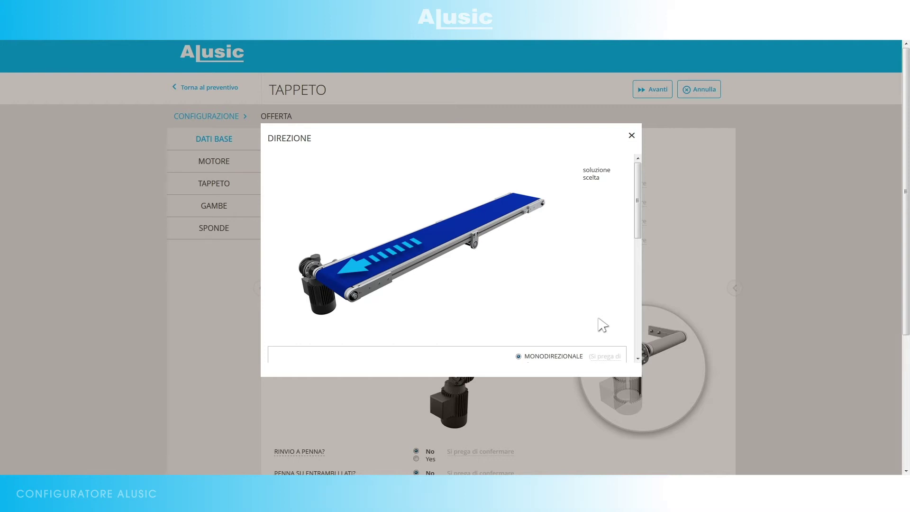
{"action": "scroll", "coordinate": [603, 325], "scroll_direction": "down", "scroll_amount": 5}
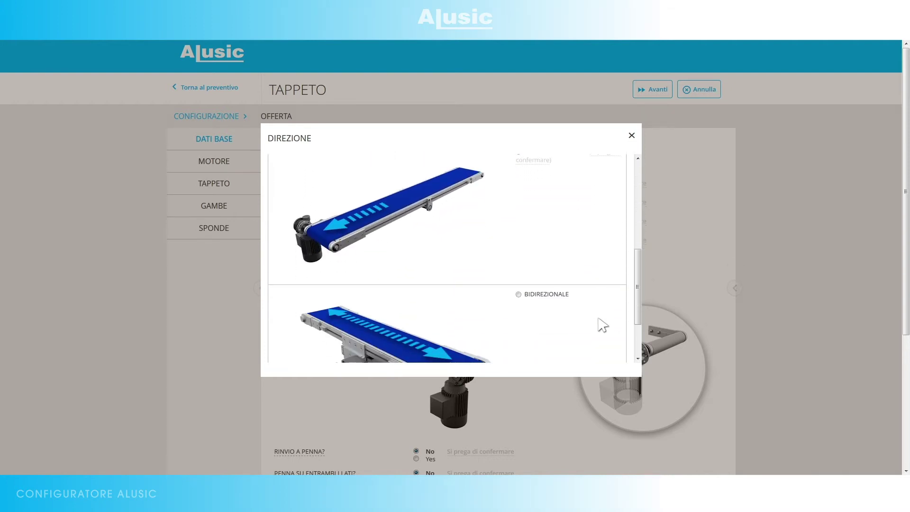
{"action": "scroll", "coordinate": [602, 325], "scroll_direction": "down", "scroll_amount": 2}
{"action": "scroll", "coordinate": [603, 325], "scroll_direction": "up", "scroll_amount": 3}
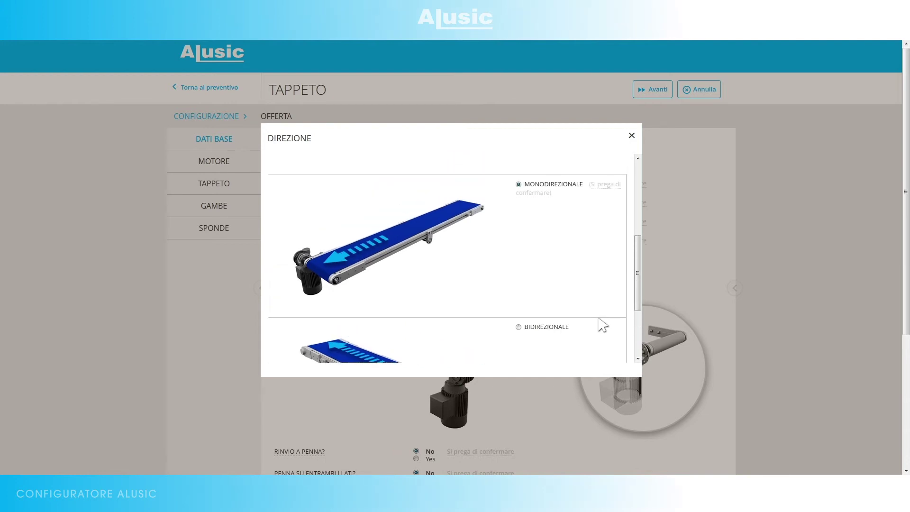
{"action": "scroll", "coordinate": [603, 325], "scroll_direction": "down", "scroll_amount": 3}
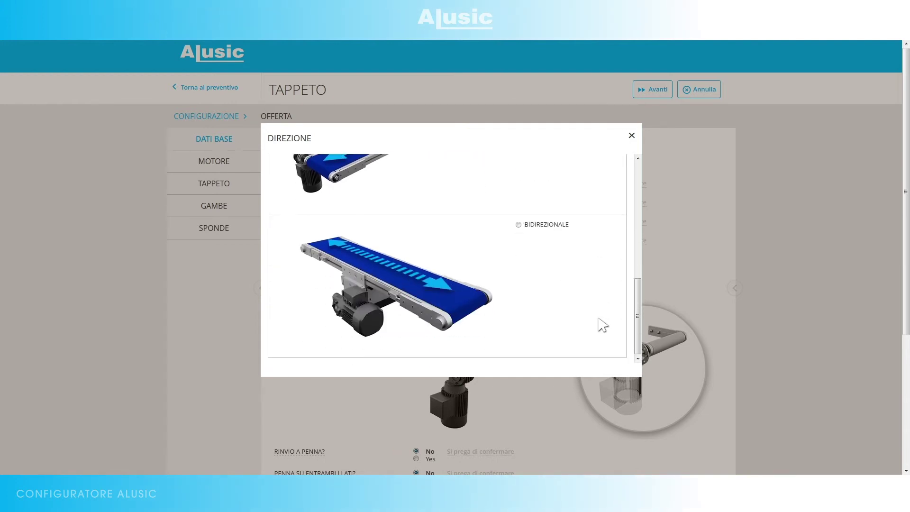
{"action": "scroll", "coordinate": [603, 325], "scroll_direction": "up", "scroll_amount": 2}
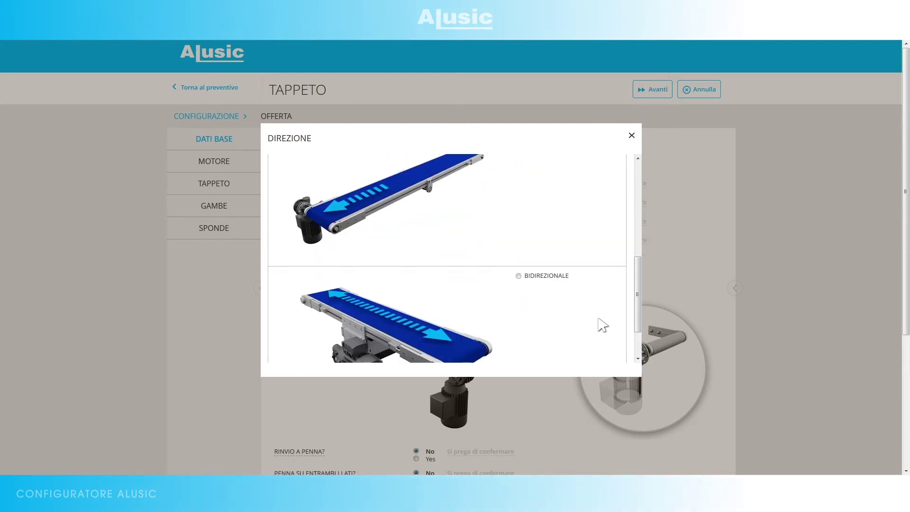
{"action": "left_click", "coordinate": [519, 276]}
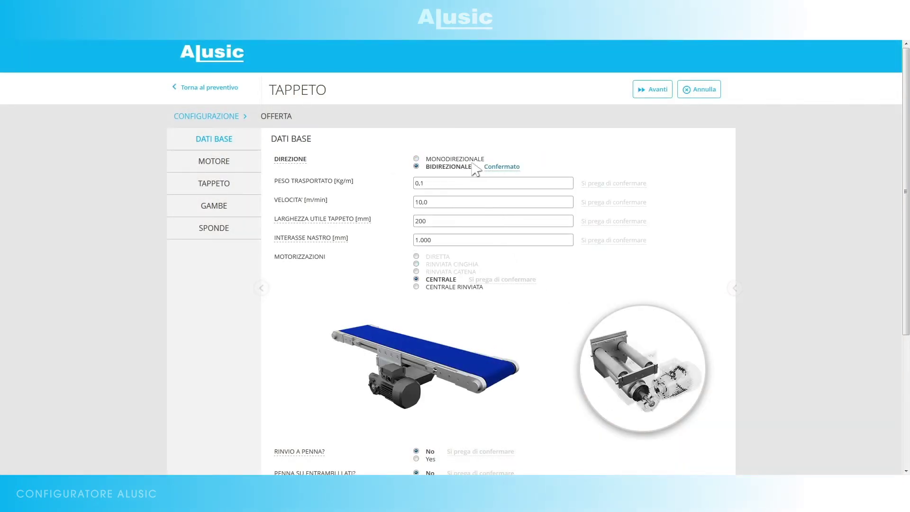
{"action": "left_click", "coordinate": [416, 159]}
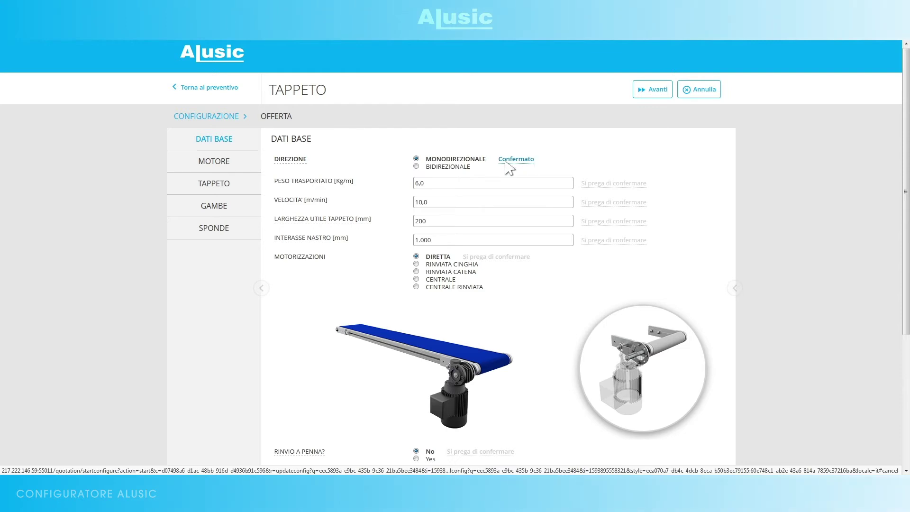
- Set the transported weight to 10 kg/m, the speed to 15 m/min and the useful belt width to 300 mm
{"action": "left_click", "coordinate": [434, 183]}
{"action": "type", "text": "10"}
{"action": "key", "text": "Return"}
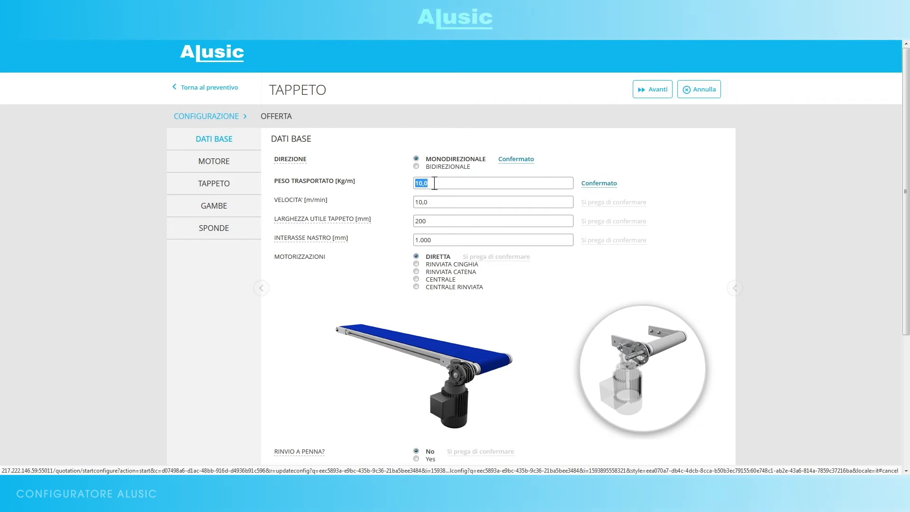
{"action": "key", "text": "Tab"}
{"action": "type", "text": "15"}
{"action": "key", "text": "Return"}
{"action": "key", "text": "Tab"}
{"action": "type", "text": "300"}
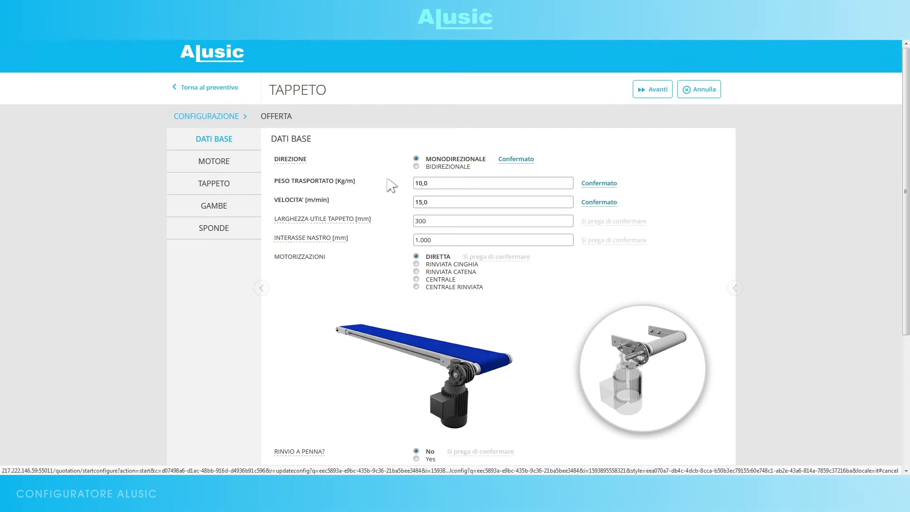
{"action": "key", "text": "Return"}
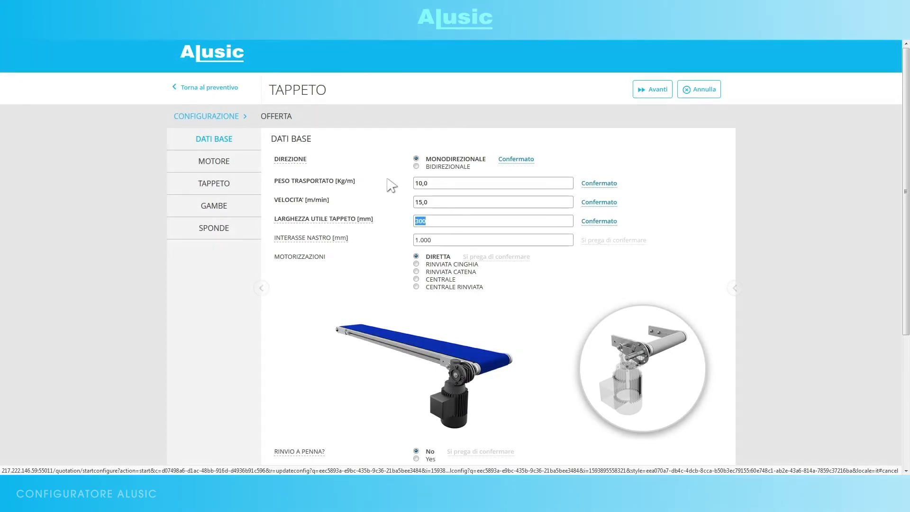
- Check the useful belt width illustration and set the conveyor's centre distance (INTERASSE NASTRO) to 2.500 mm
{"action": "left_click", "coordinate": [355, 220]}
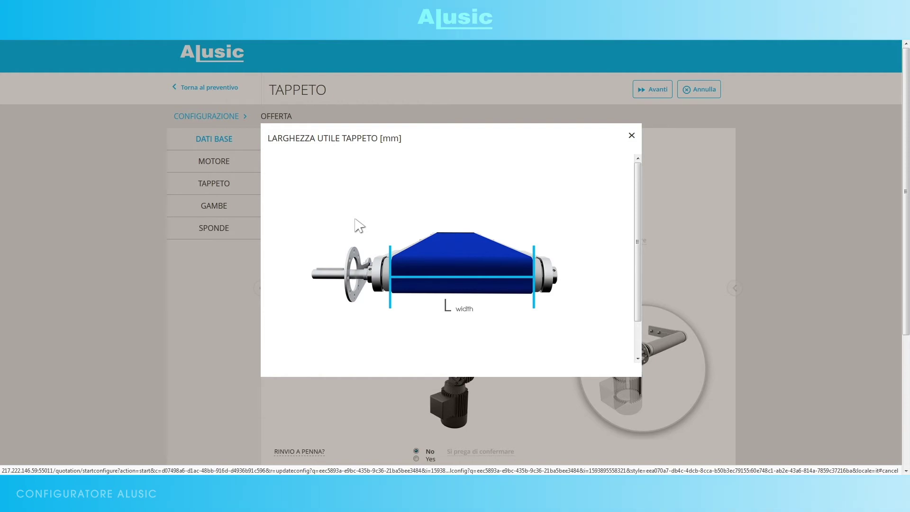
{"action": "left_click", "coordinate": [631, 135]}
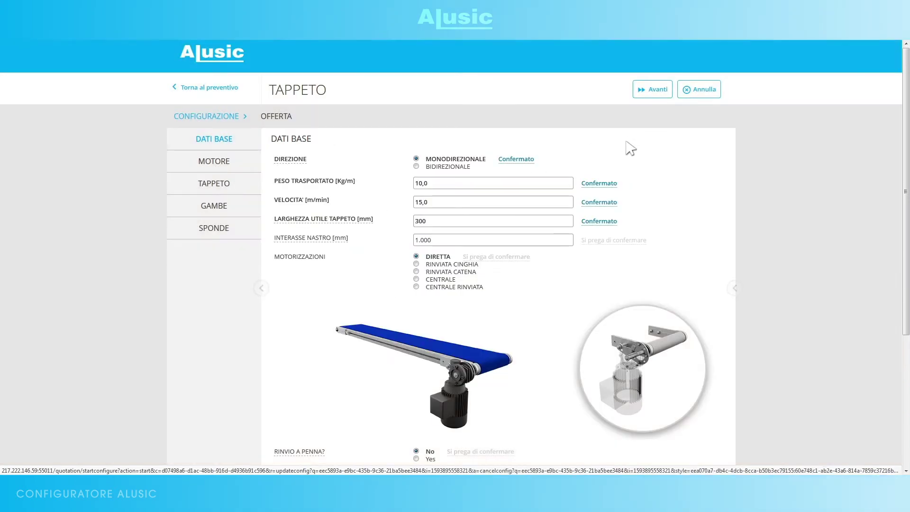
{"action": "key", "text": "Tab"}
{"action": "type", "text": "2.500"}
{"action": "key", "text": "Return"}
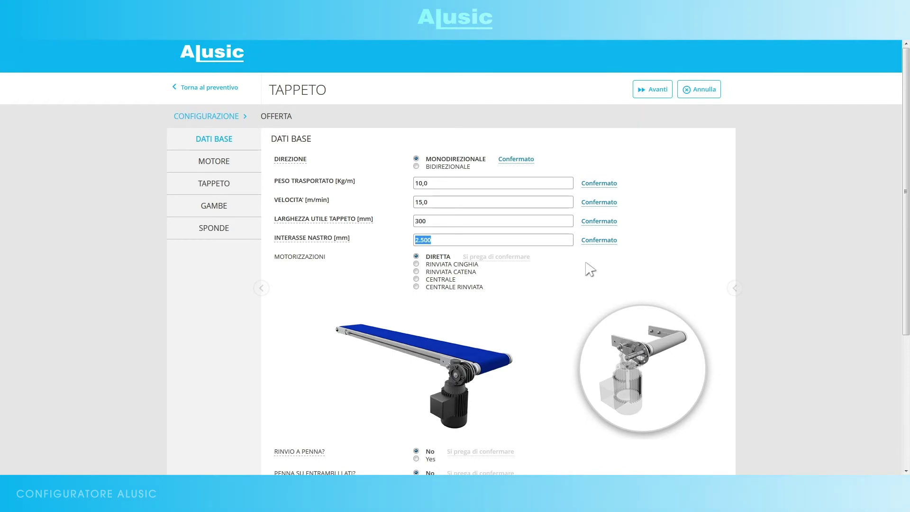
- Confirm DIRETTA as the motorisation, and confirm No for RINVIO A PENNA after viewing its illustration
{"action": "scroll", "coordinate": [590, 269], "scroll_direction": "down", "scroll_amount": 2}
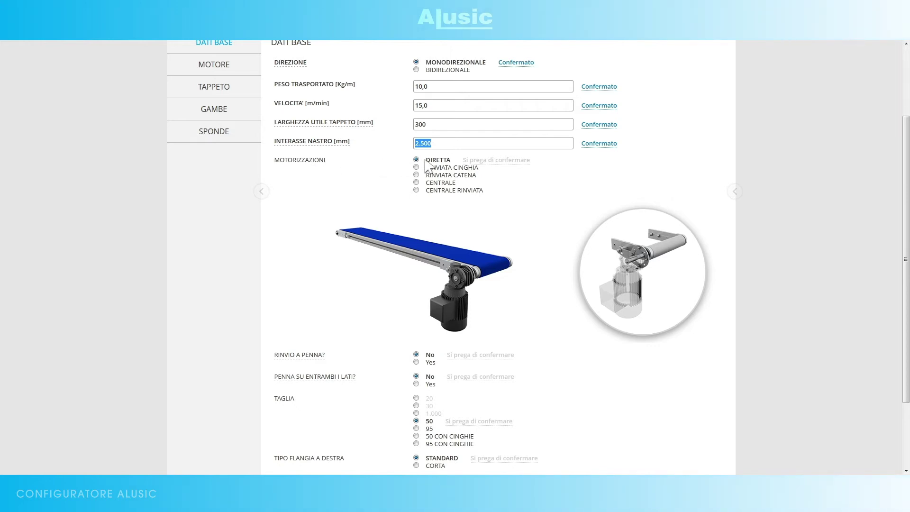
{"action": "left_click", "coordinate": [484, 163]}
{"action": "scroll", "coordinate": [463, 189], "scroll_direction": "down", "scroll_amount": 2}
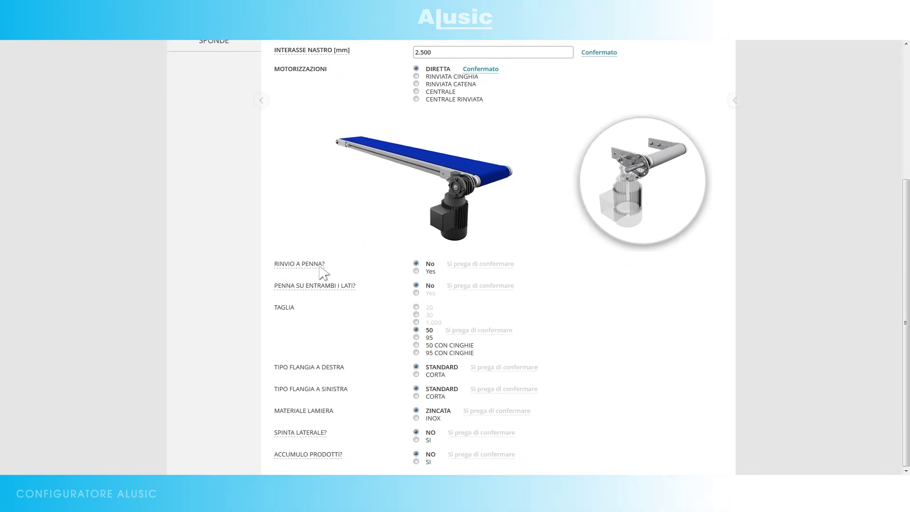
{"action": "left_click", "coordinate": [320, 264]}
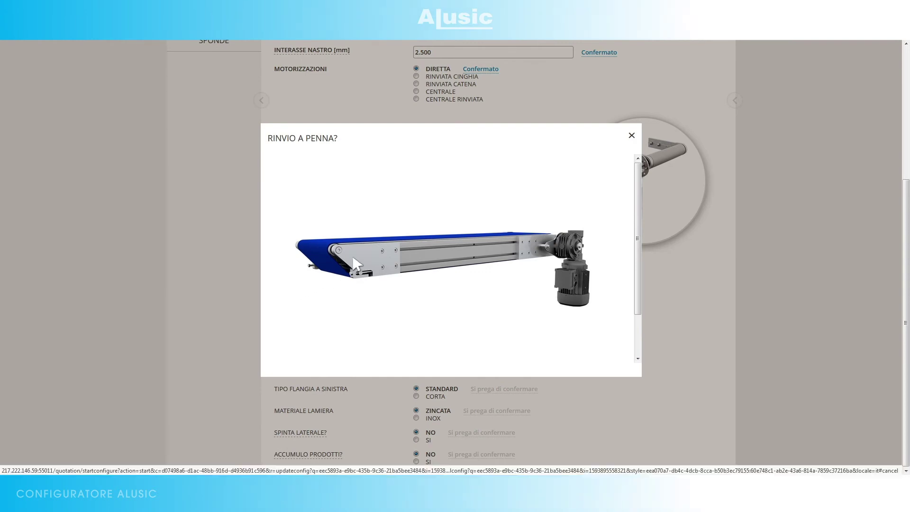
{"action": "left_click", "coordinate": [631, 136]}
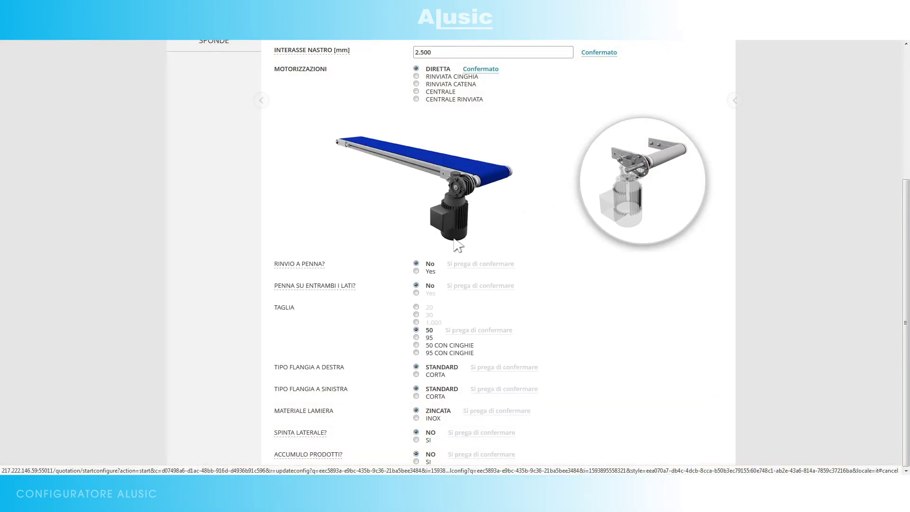
{"action": "left_click", "coordinate": [416, 264]}
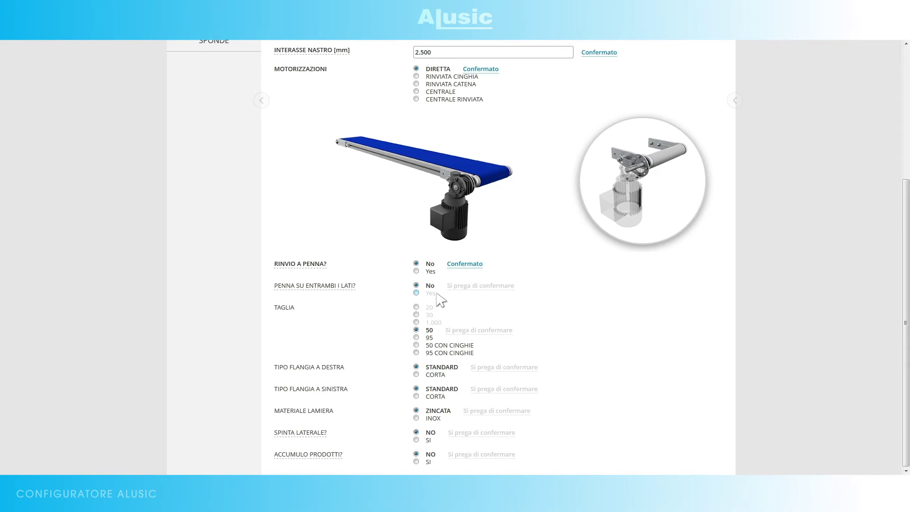
- Set PENNA SU ENTRAMBI I LATI to Yes and accept the suggested changes to CENTRALE motorisation and Yes for RINVIO A PENNA
{"action": "left_click", "coordinate": [416, 292]}
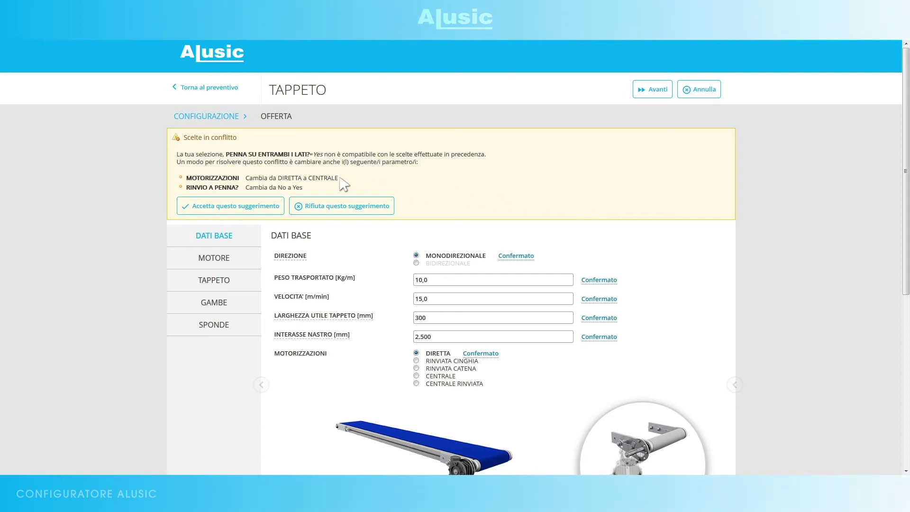
{"action": "left_click", "coordinate": [279, 206]}
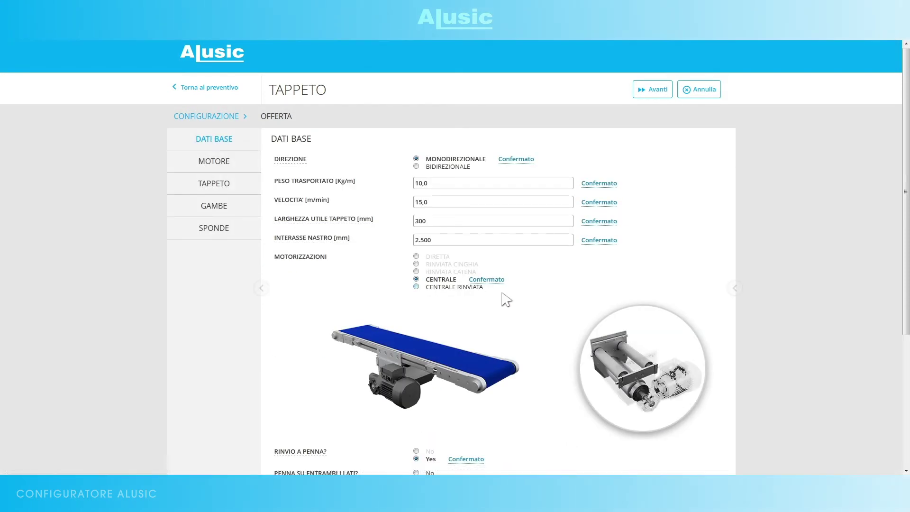
{"action": "scroll", "coordinate": [501, 296], "scroll_direction": "down", "scroll_amount": 2}
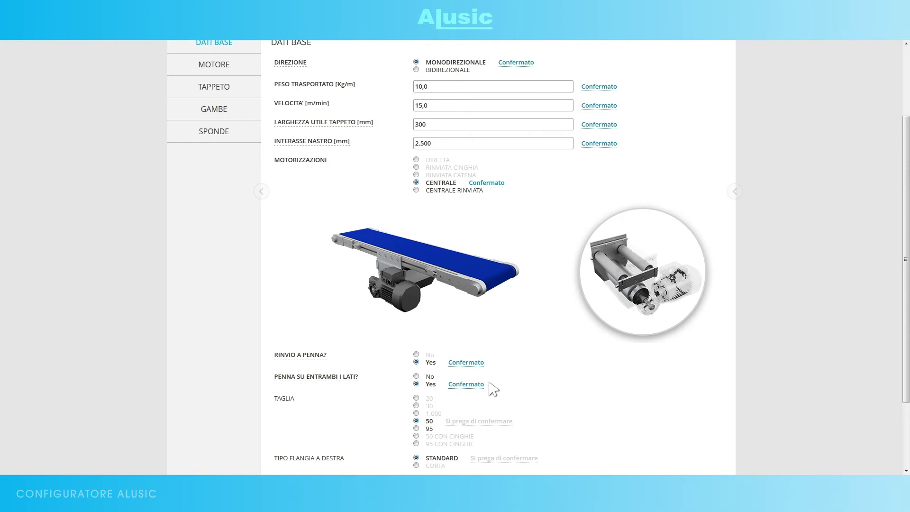
- Set MATERIALE LAMIERA to INOX, and confirm NO for SPINTA LATERALE and ACCUMULO PRODOTTI after viewing their illustrations
{"action": "scroll", "coordinate": [492, 389], "scroll_direction": "down", "scroll_amount": 2}
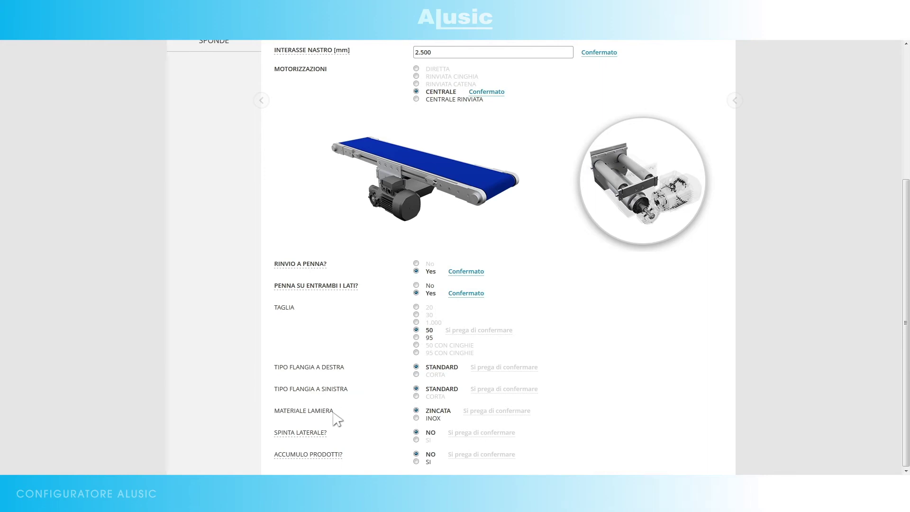
{"action": "left_click", "coordinate": [416, 418]}
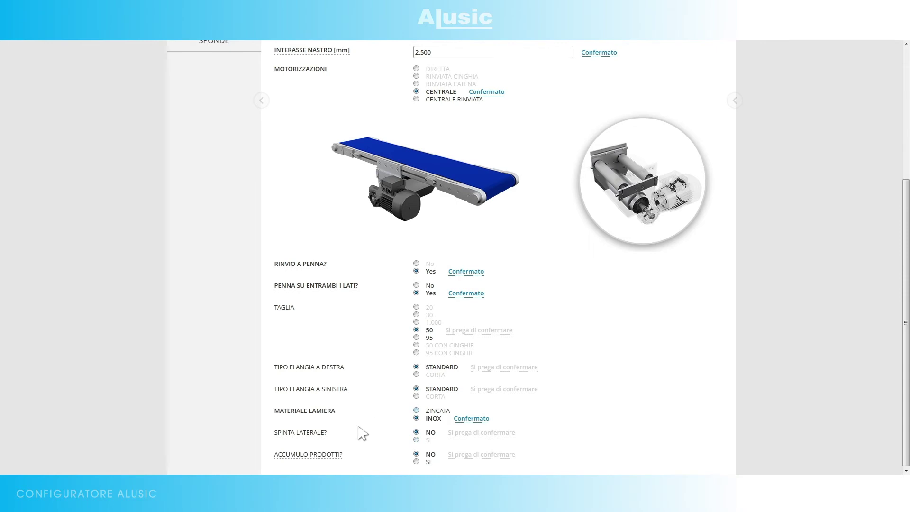
{"action": "left_click", "coordinate": [325, 433]}
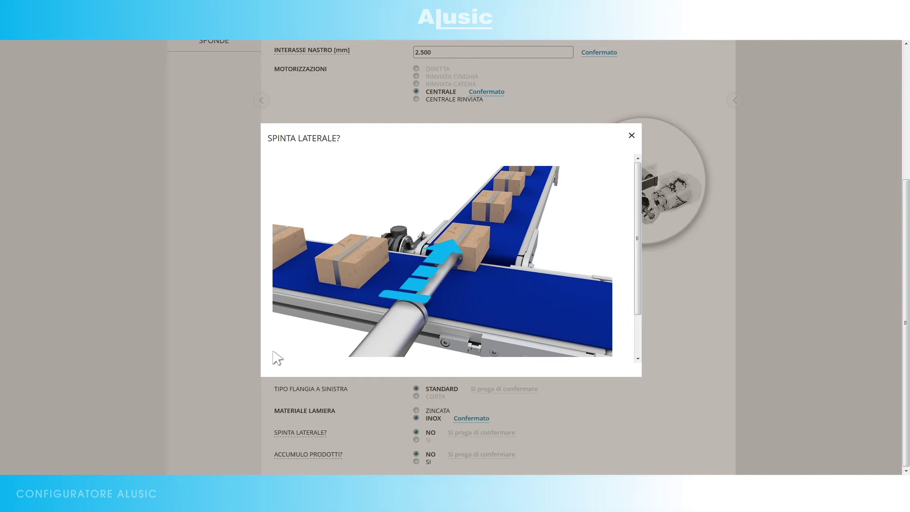
{"action": "left_click", "coordinate": [632, 136]}
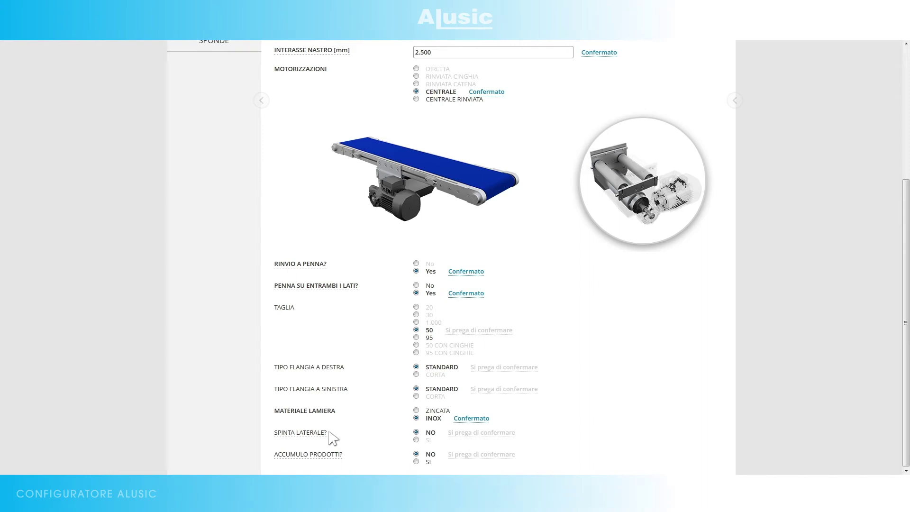
{"action": "left_click", "coordinate": [462, 431]}
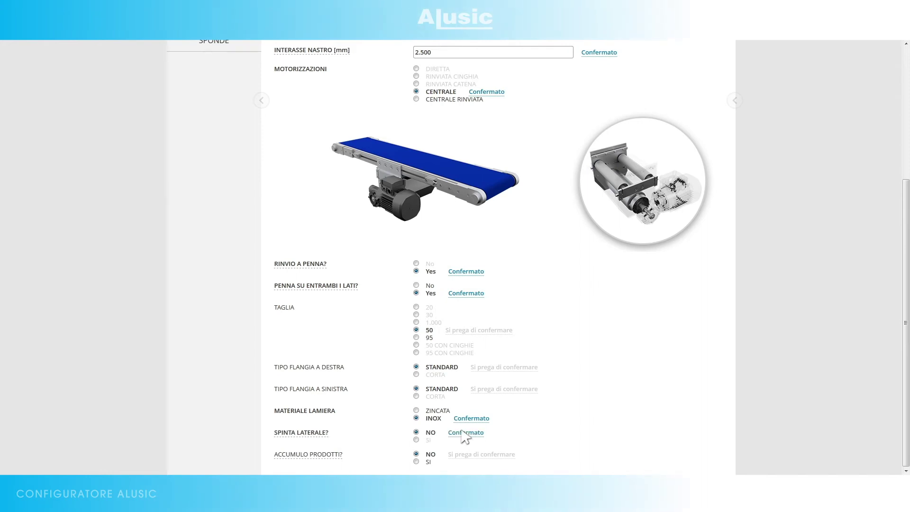
{"action": "left_click", "coordinate": [341, 457]}
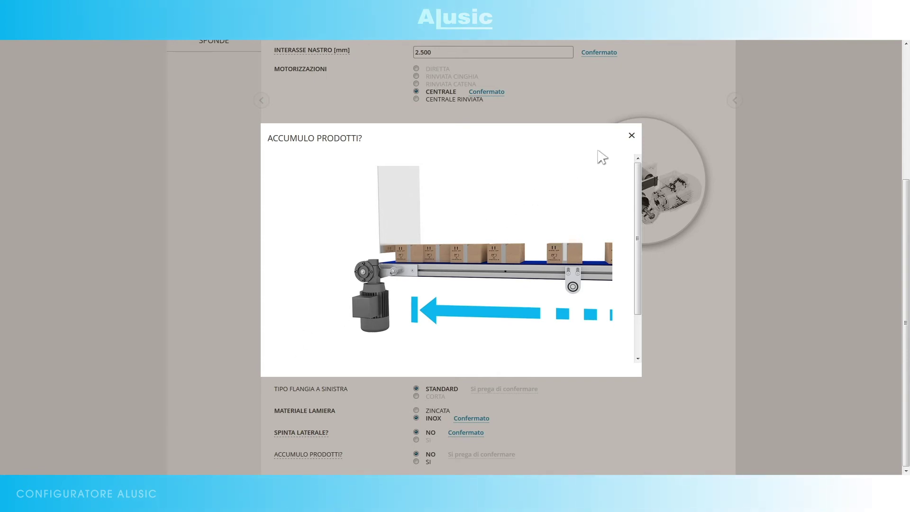
{"action": "left_click", "coordinate": [633, 136]}
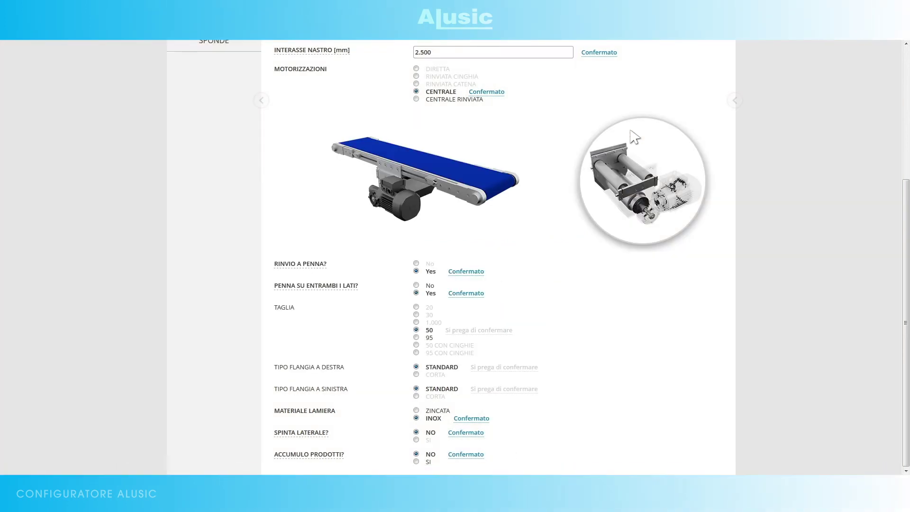
- Configure the motor with position DESTRO, power 0,22 and gearbox VF44
{"action": "scroll", "coordinate": [634, 138], "scroll_direction": "up", "scroll_amount": 5}
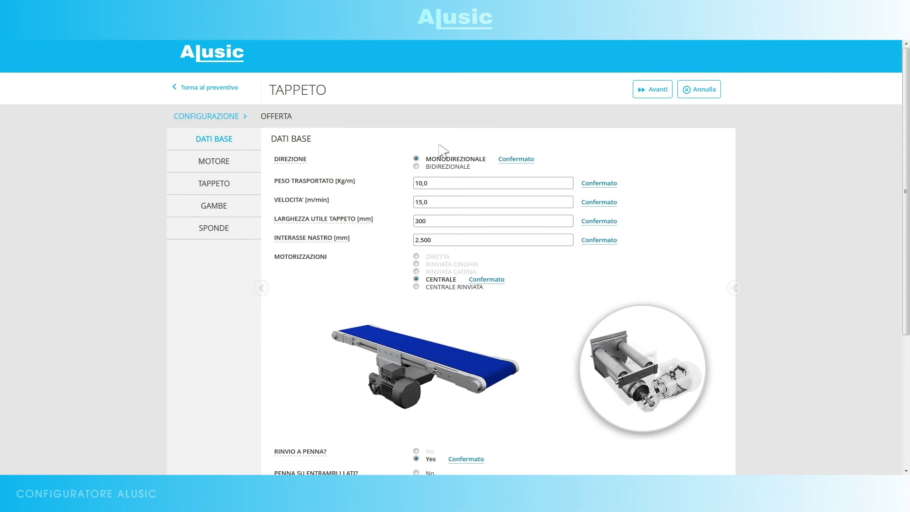
{"action": "left_click", "coordinate": [231, 160]}
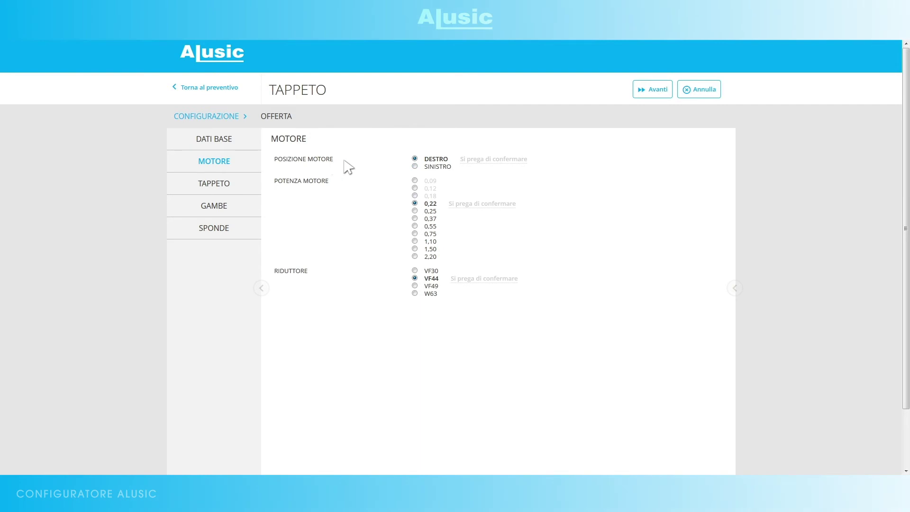
{"action": "left_click", "coordinate": [415, 159]}
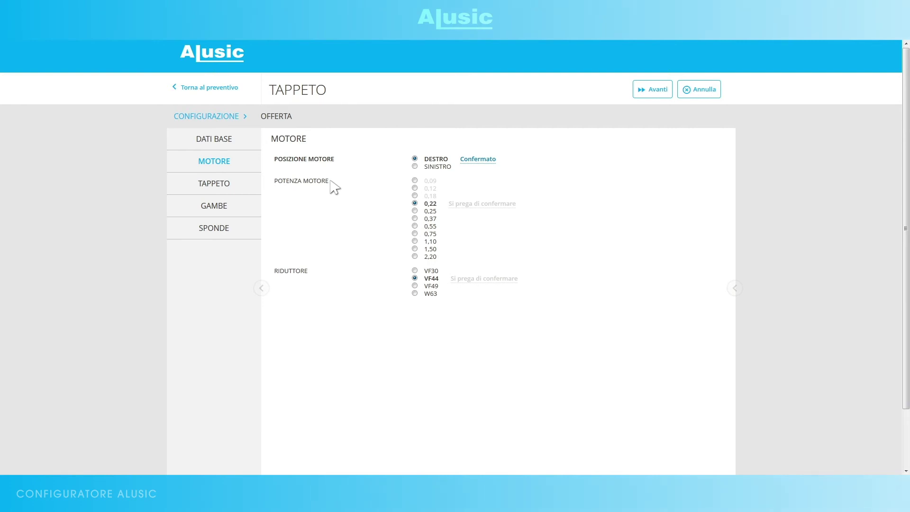
{"action": "left_click", "coordinate": [414, 203]}
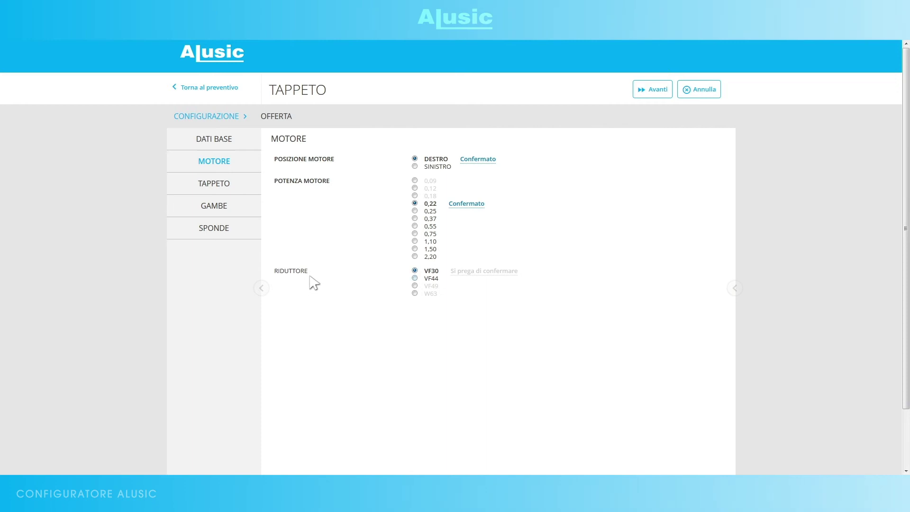
{"action": "left_click", "coordinate": [415, 278]}
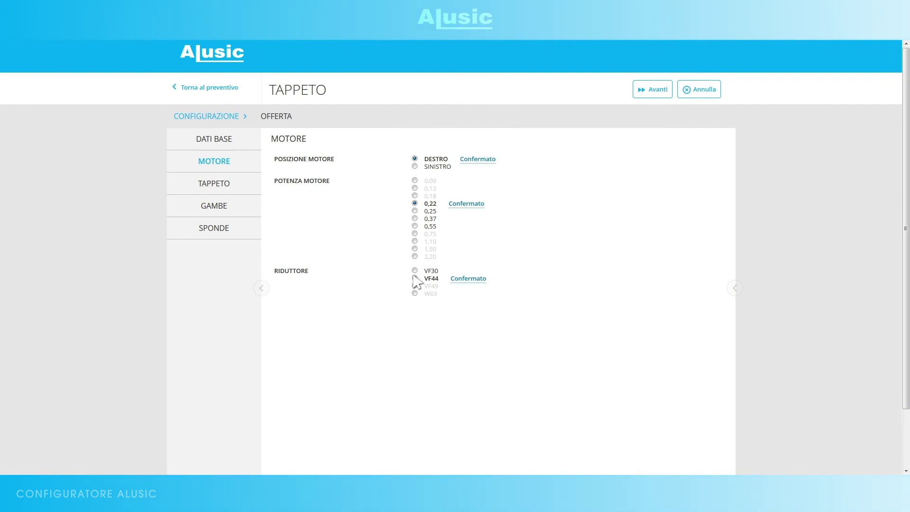
- Configure the belt as food-grade (SI) with material PU 2 TELE BIANCO and a FLEXPROOF joint
{"action": "left_click", "coordinate": [237, 188]}
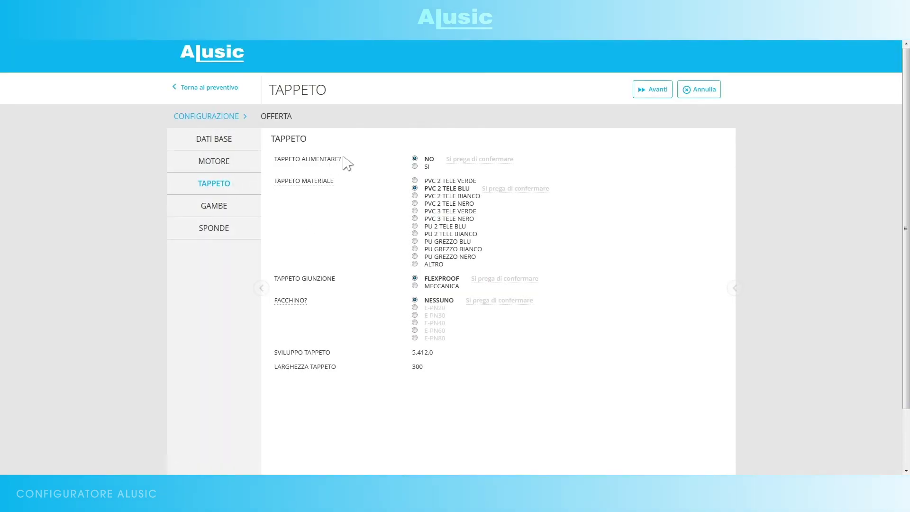
{"action": "left_click", "coordinate": [415, 167]}
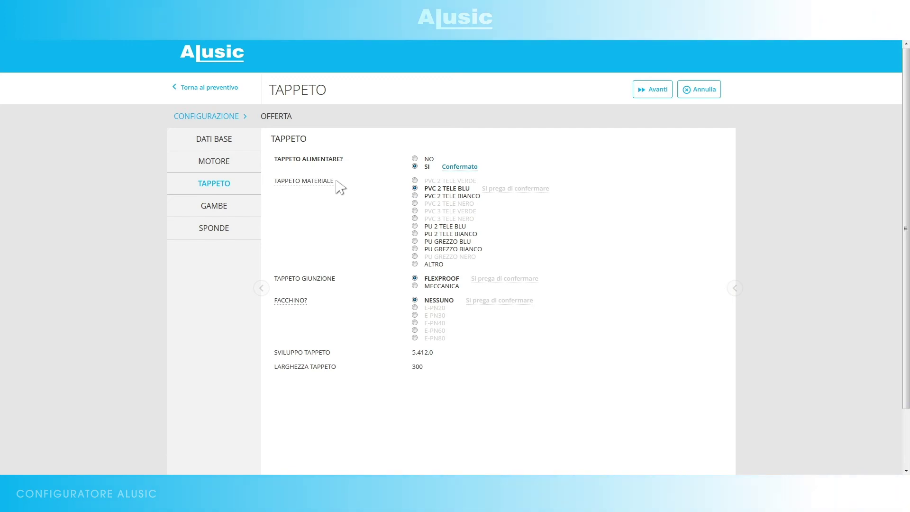
{"action": "left_click", "coordinate": [415, 234]}
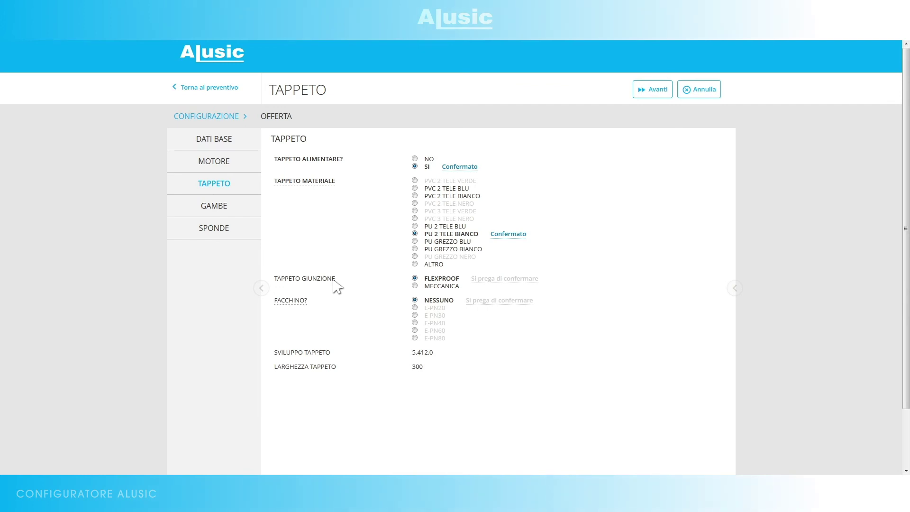
{"action": "left_click", "coordinate": [415, 279]}
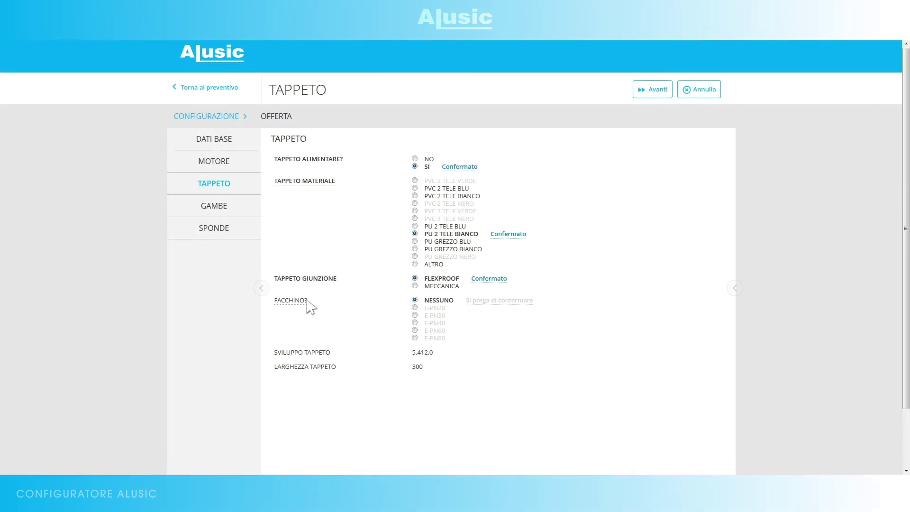
- View the FACCHINO illustration and check the configuration summary (Riepilogo)
{"action": "left_click", "coordinate": [307, 301]}
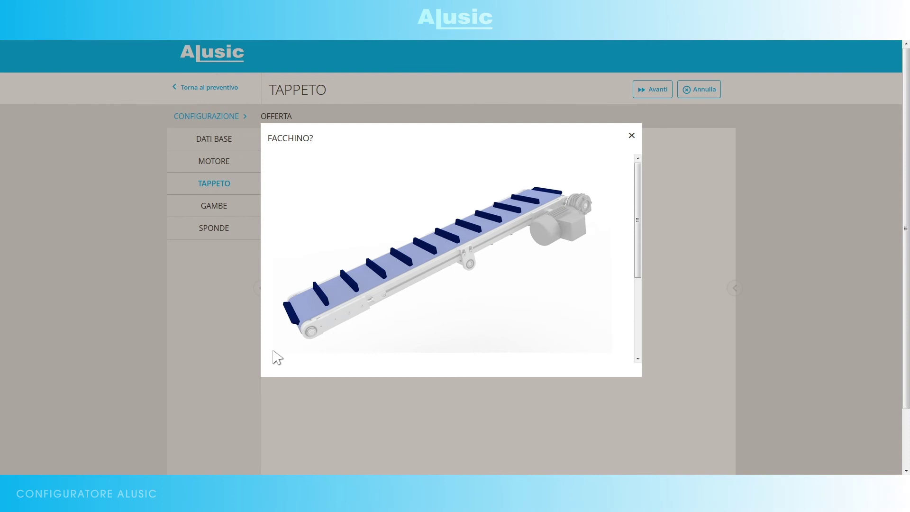
{"action": "left_click", "coordinate": [632, 136]}
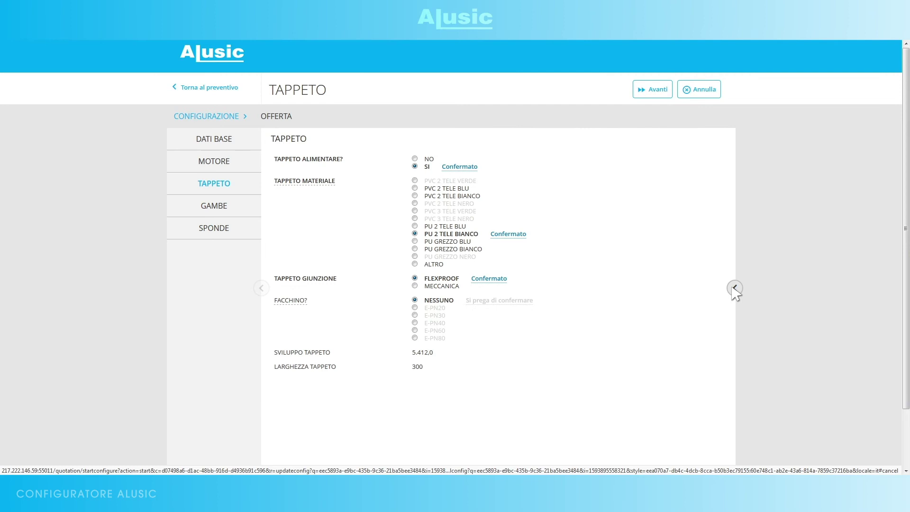
{"action": "left_click", "coordinate": [734, 288]}
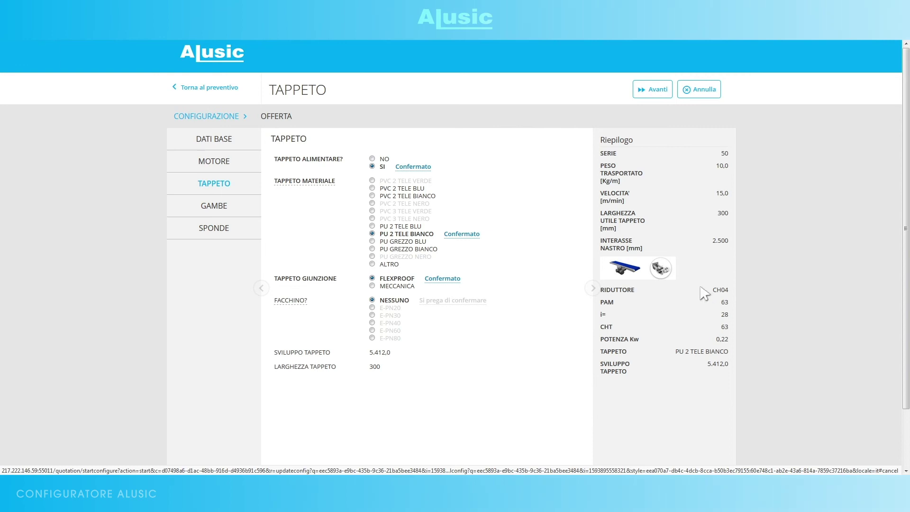
{"action": "left_click", "coordinate": [591, 288]}
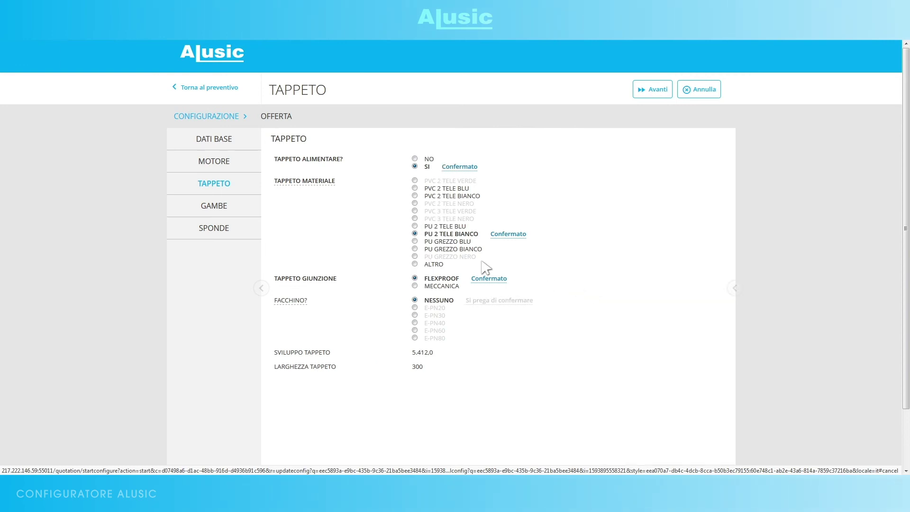
- Add legs to the conveyor and set ALTEZZA PIANO DI SCORRIMENTO to 1.100 after viewing its illustration
{"action": "left_click", "coordinate": [232, 211]}
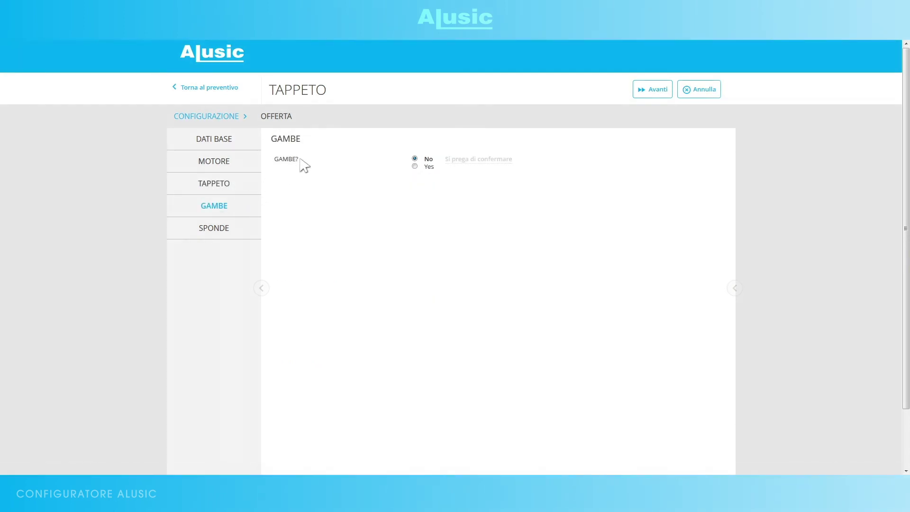
{"action": "left_click", "coordinate": [414, 166]}
{"action": "mouse_move", "coordinate": [371, 187]}
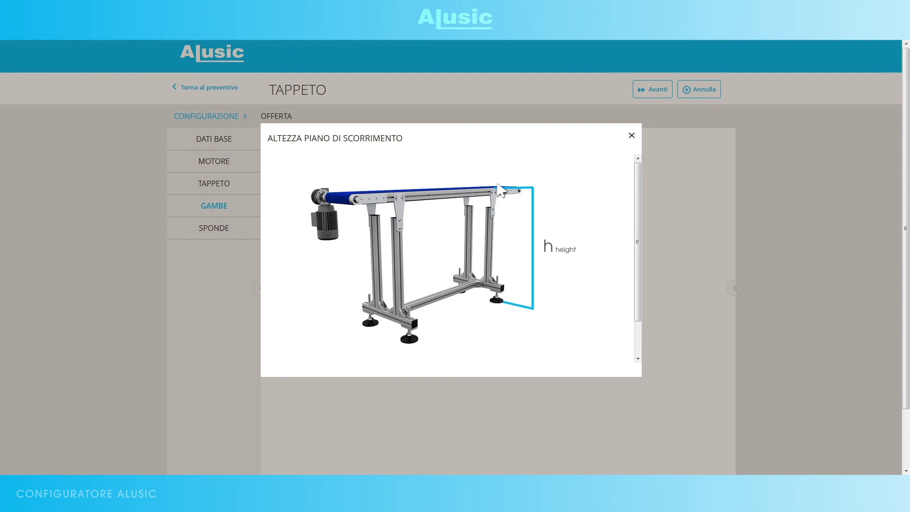
{"action": "left_click", "coordinate": [632, 136]}
{"action": "double_click", "coordinate": [429, 183]}
{"action": "type", "text": "1100"}
{"action": "key", "text": "Return"}
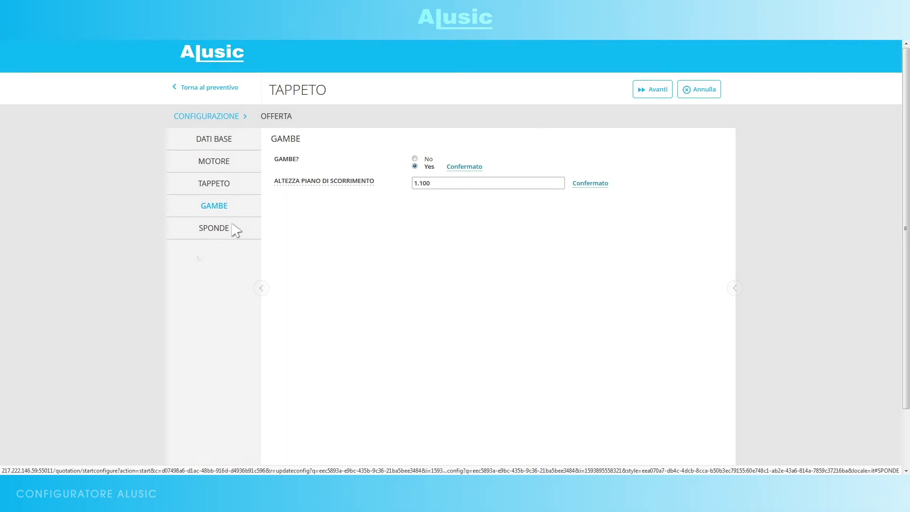
- Add side guards (SPONDE) on both the DESTRO and SINISTRO sides of the conveyor
{"action": "left_click", "coordinate": [233, 226]}
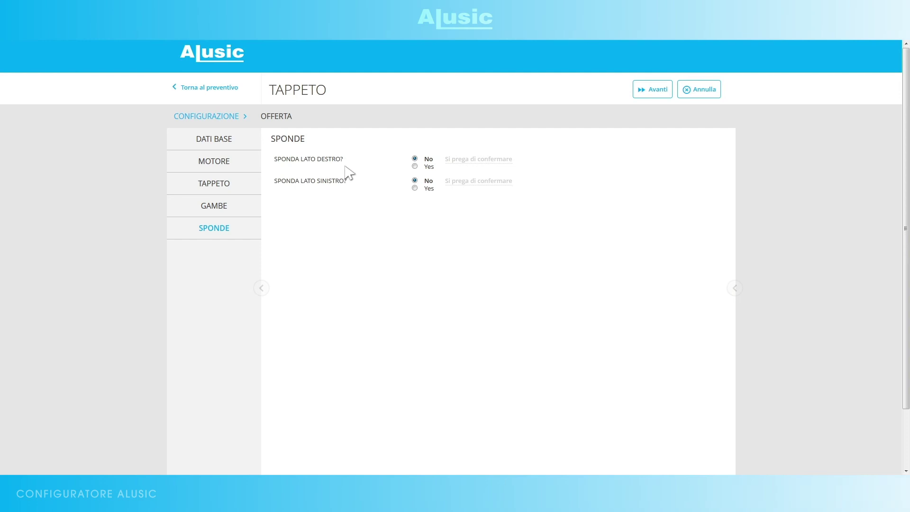
{"action": "left_click", "coordinate": [415, 166]}
{"action": "left_click", "coordinate": [415, 188]}
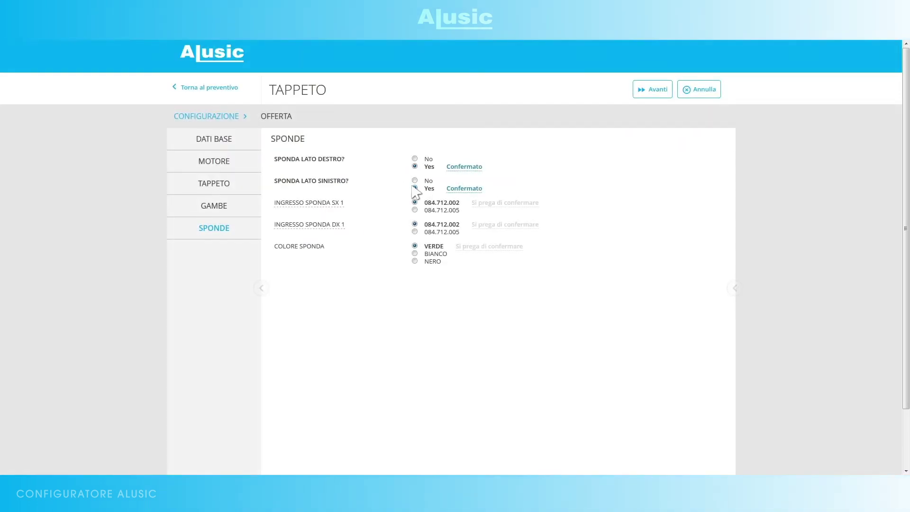
- Compare the guard entry illustrations, set INGRESSO SPONDA SX 1 to 084.712.005 and DX 1 to 084.712.002, and make the guards BIANCO
{"action": "left_click", "coordinate": [341, 203]}
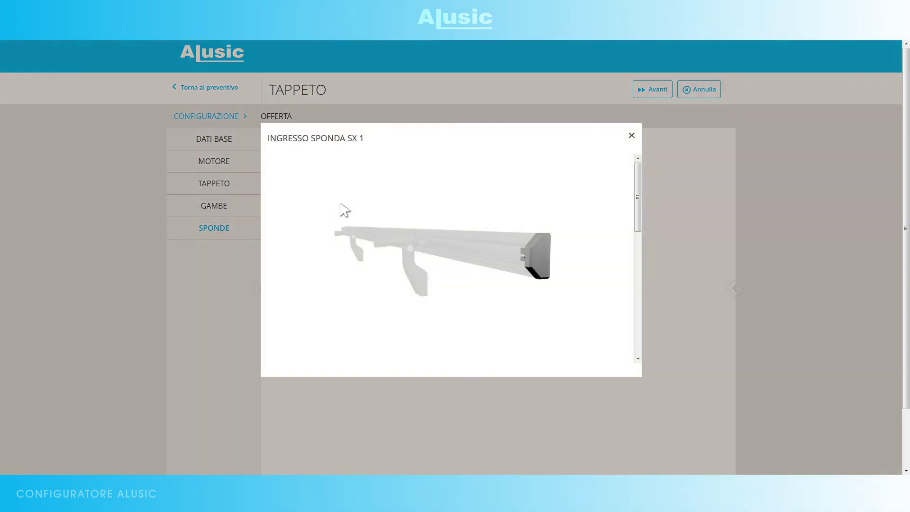
{"action": "scroll", "coordinate": [291, 360], "scroll_direction": "down", "scroll_amount": 5}
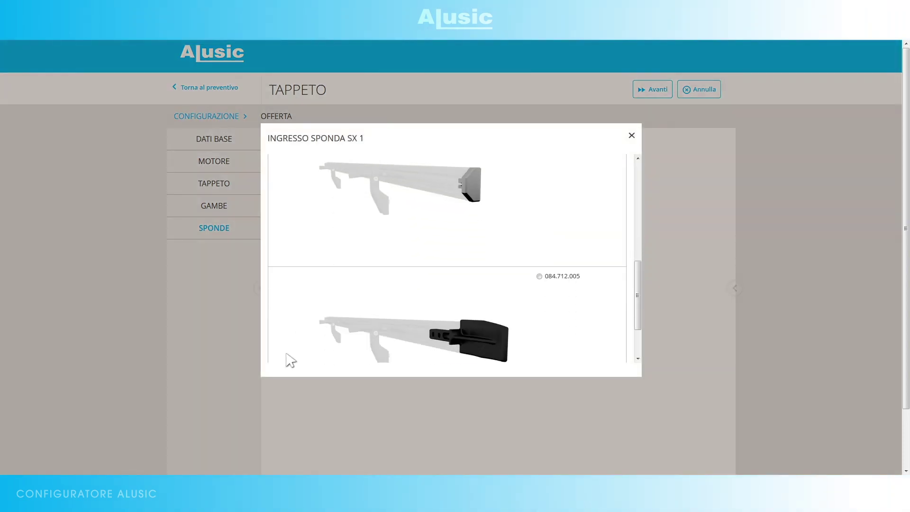
{"action": "scroll", "coordinate": [291, 360], "scroll_direction": "down", "scroll_amount": 1}
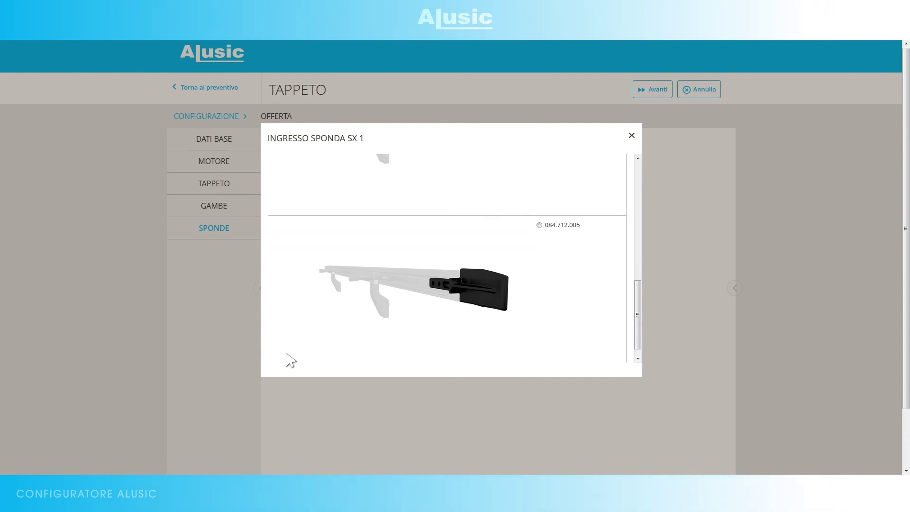
{"action": "left_click", "coordinate": [631, 136]}
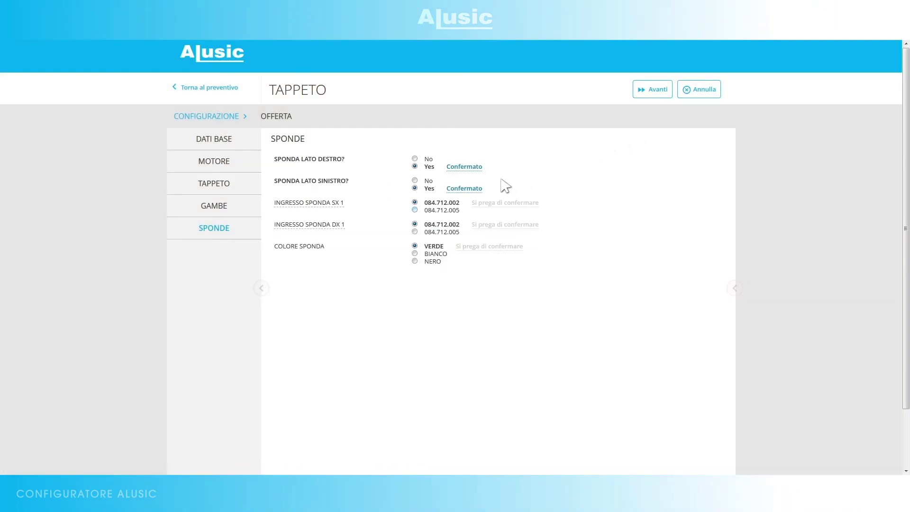
{"action": "left_click", "coordinate": [415, 209]}
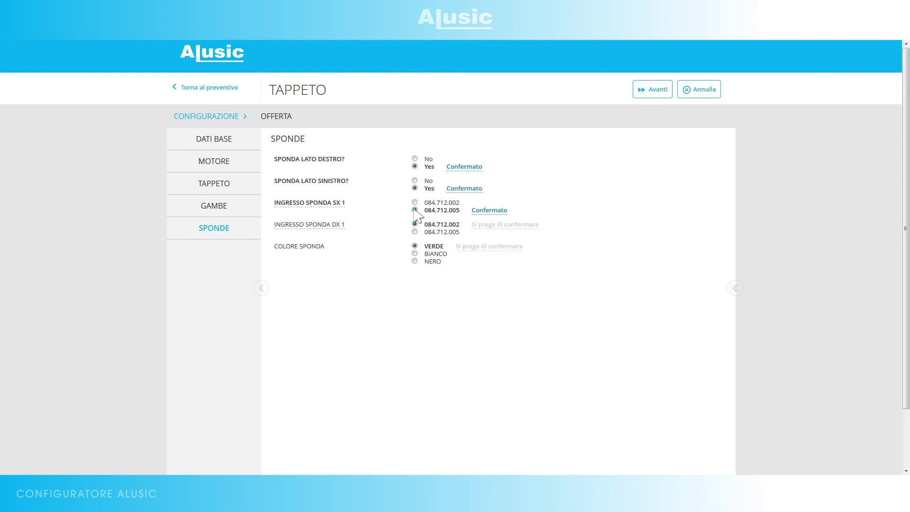
{"action": "left_click", "coordinate": [415, 225]}
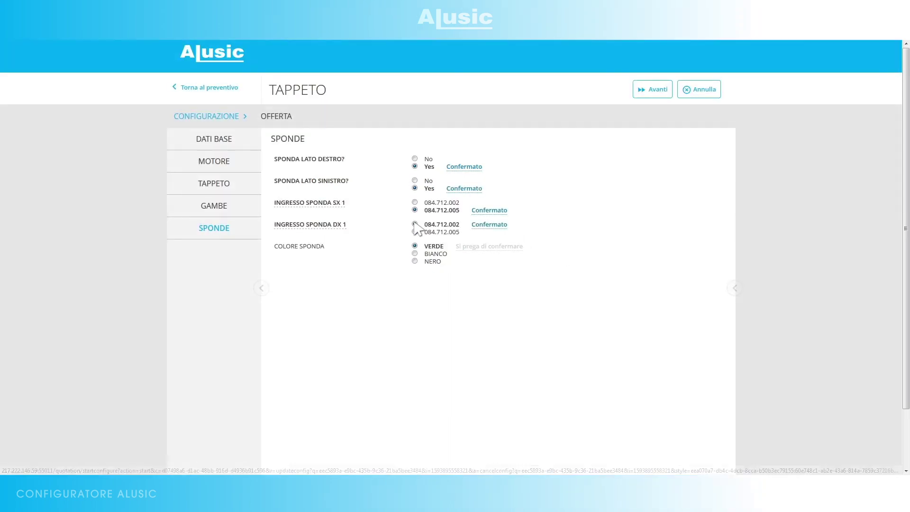
{"action": "left_click", "coordinate": [416, 254]}
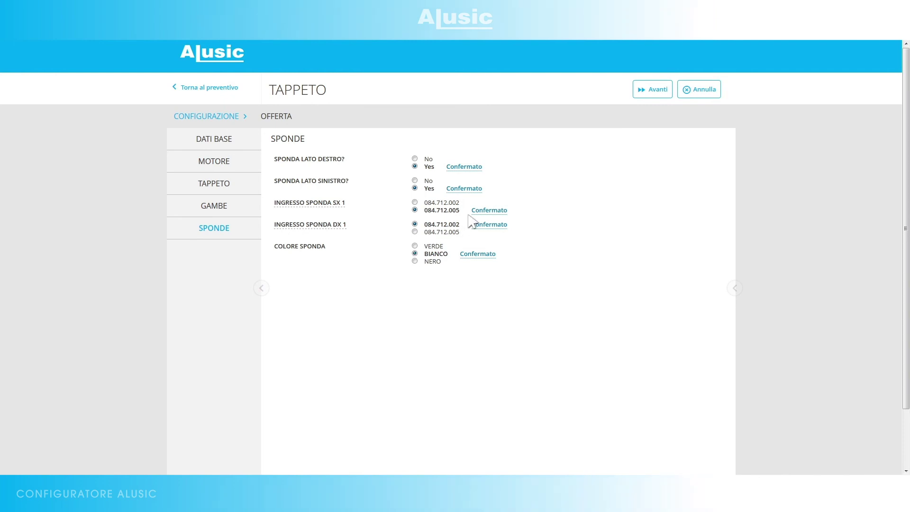
- Proceed to the OFFERTA section, keep TIPO FORNITURA as KIT and complete the TAPPETO configuration
{"action": "left_click", "coordinate": [658, 91]}
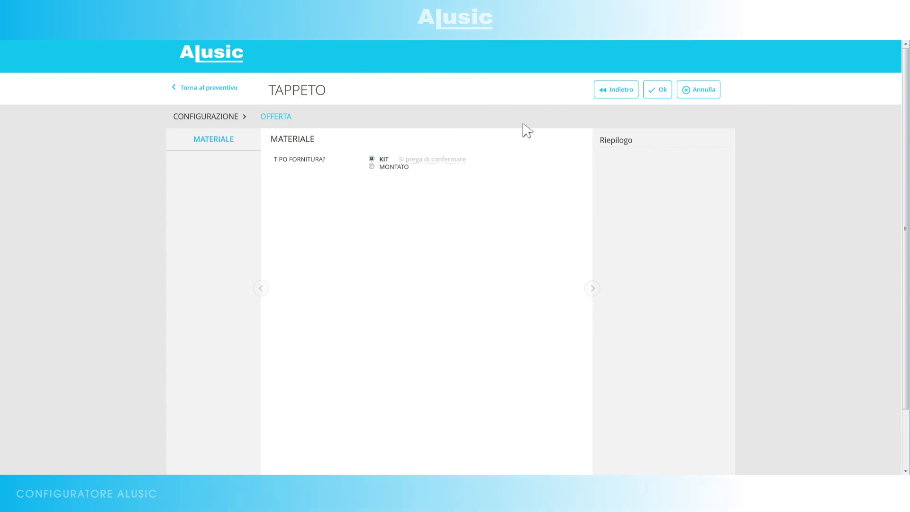
{"action": "left_click", "coordinate": [661, 91]}
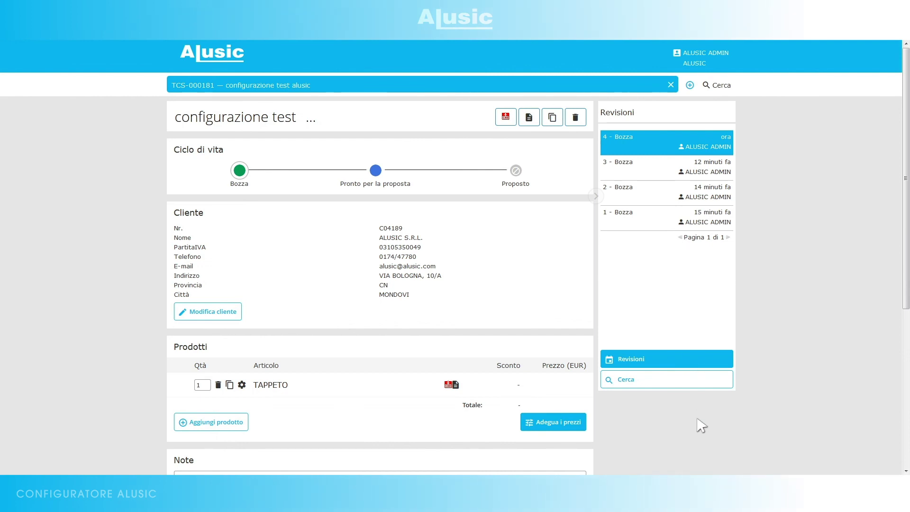
- Open the TAPPETO product's generated documents DistintaAlusicCliente and NASTRO_RETTILINEO_PROPOSTA, using Word for the proposal
{"action": "scroll", "coordinate": [702, 426], "scroll_direction": "down", "scroll_amount": 1}
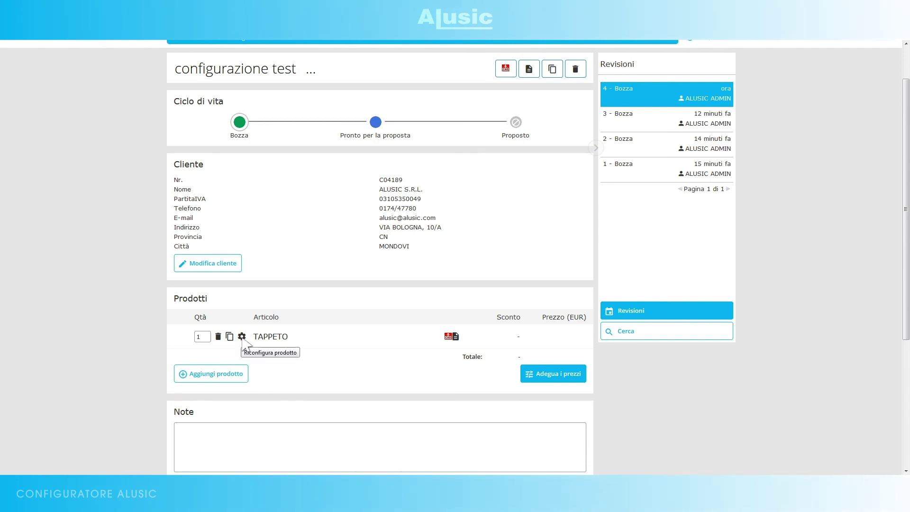
{"action": "left_click", "coordinate": [455, 337]}
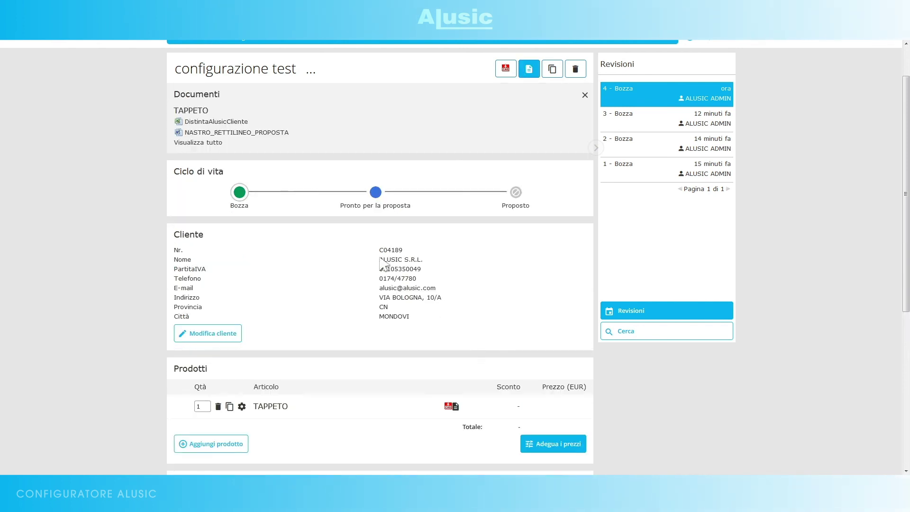
{"action": "left_click", "coordinate": [246, 122]}
{"action": "left_click", "coordinate": [489, 285]}
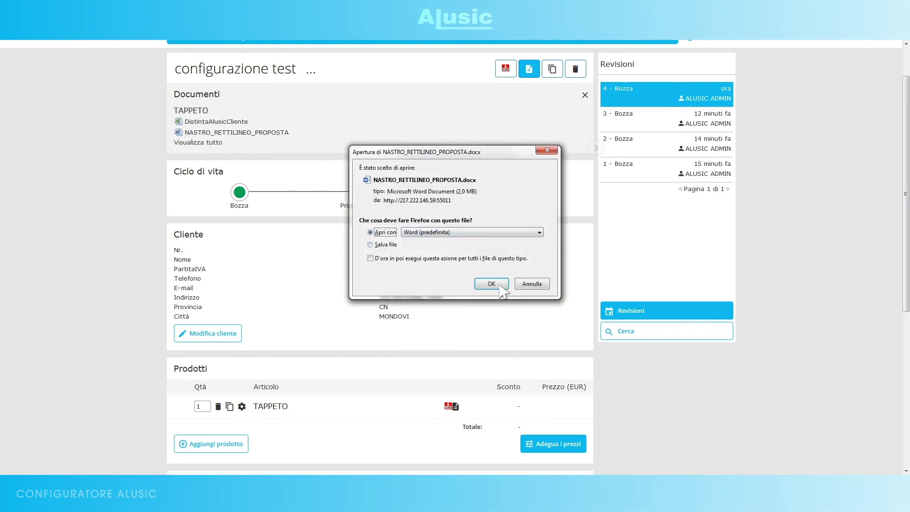
{"action": "left_click", "coordinate": [499, 286]}
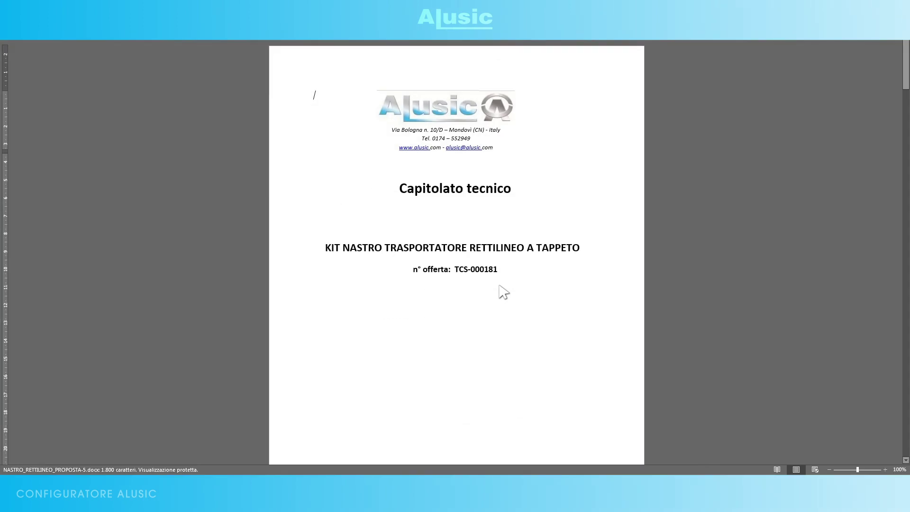
- Examine the technical specification document, reading through the conveyor's configuration summary table and the pages that follow
{"action": "scroll", "coordinate": [569, 291], "scroll_direction": "down", "scroll_amount": 2}
{"action": "scroll", "coordinate": [572, 291], "scroll_direction": "down", "scroll_amount": 10}
{"action": "scroll", "coordinate": [572, 292], "scroll_direction": "down", "scroll_amount": 11}
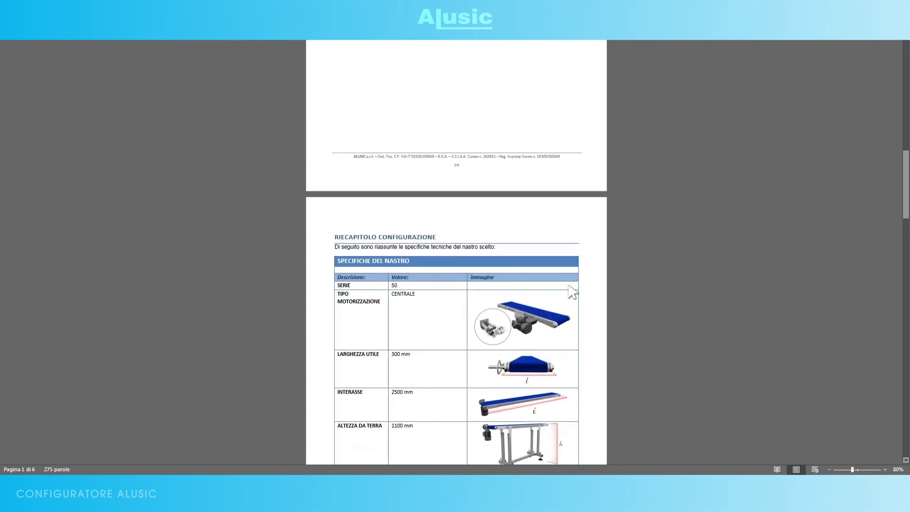
{"action": "scroll", "coordinate": [572, 291], "scroll_direction": "down", "scroll_amount": 4}
{"action": "scroll", "coordinate": [586, 168], "scroll_direction": "down", "scroll_amount": 1}
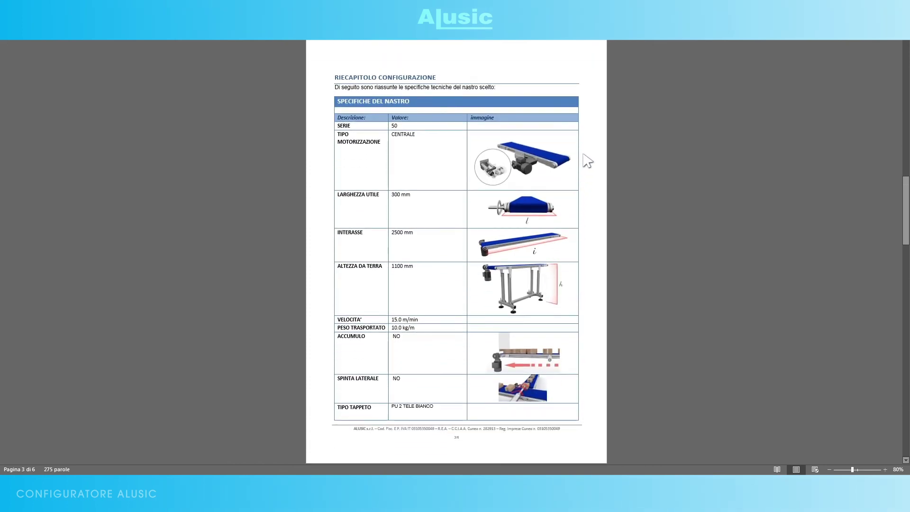
{"action": "scroll", "coordinate": [588, 161], "scroll_direction": "down", "scroll_amount": 3}
{"action": "scroll", "coordinate": [588, 161], "scroll_direction": "down", "scroll_amount": 3}
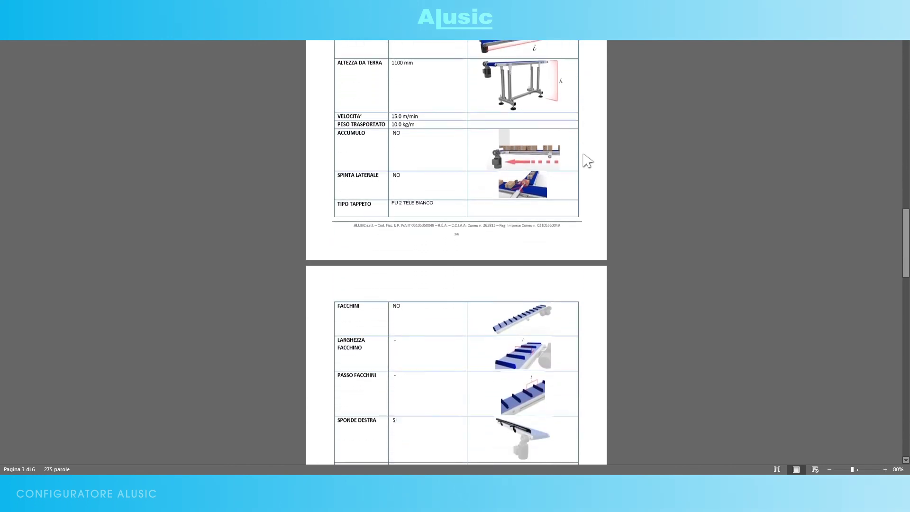
{"action": "scroll", "coordinate": [587, 161], "scroll_direction": "down", "scroll_amount": 3}
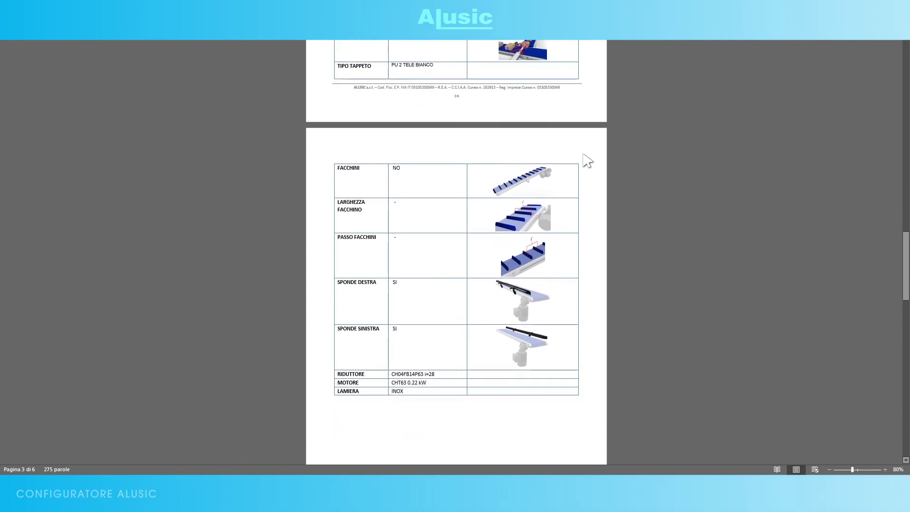
{"action": "scroll", "coordinate": [588, 161], "scroll_direction": "down", "scroll_amount": 2}
{"action": "scroll", "coordinate": [587, 161], "scroll_direction": "down", "scroll_amount": 8}
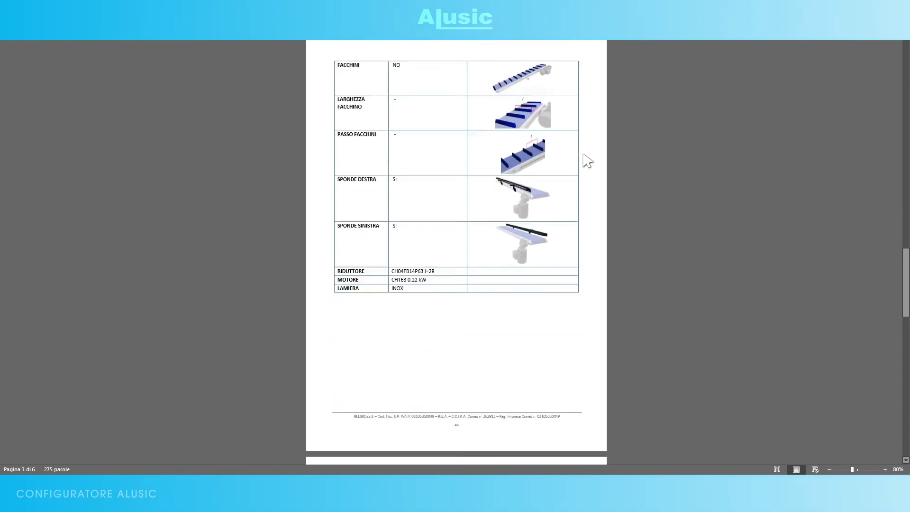
{"action": "scroll", "coordinate": [587, 161], "scroll_direction": "down", "scroll_amount": 3}
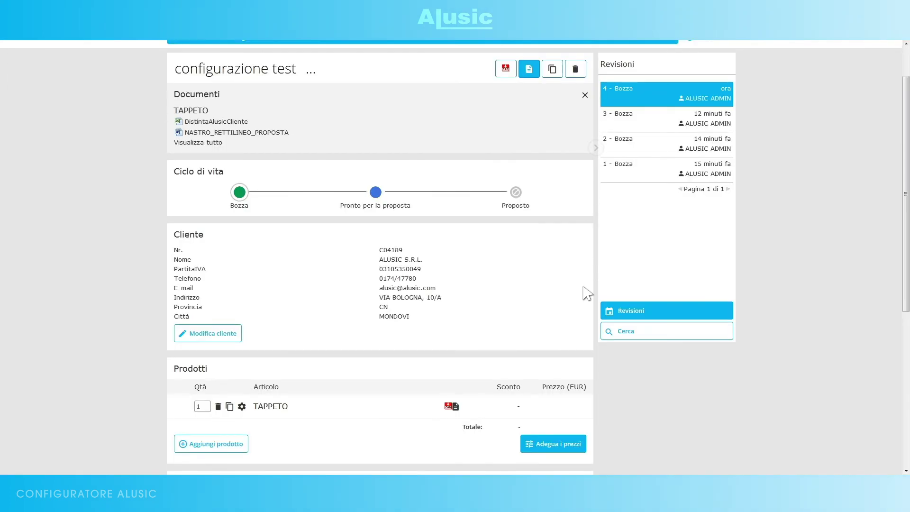
- Generate the computer-aided design documents for the TAPPETO product and save NASTRO_RETTILINEO_TAPPETO.zip
{"action": "left_click", "coordinate": [448, 407]}
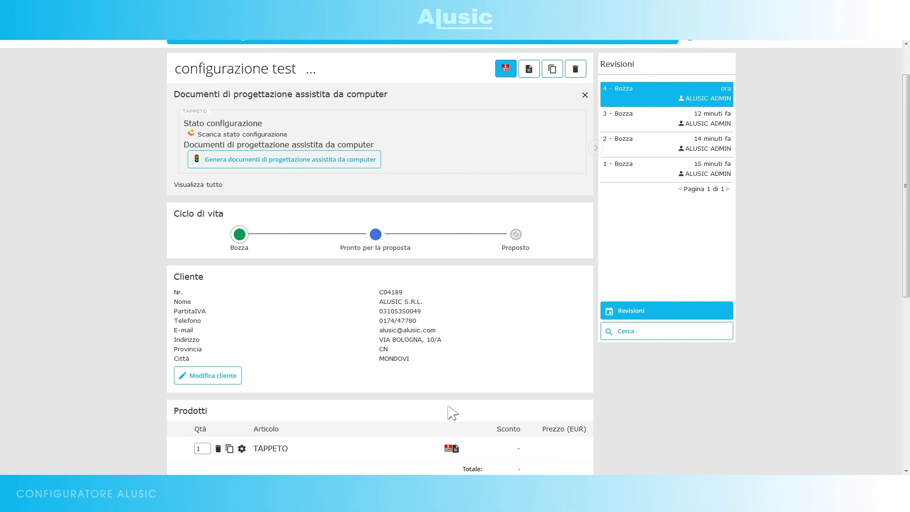
{"action": "left_click", "coordinate": [379, 161]}
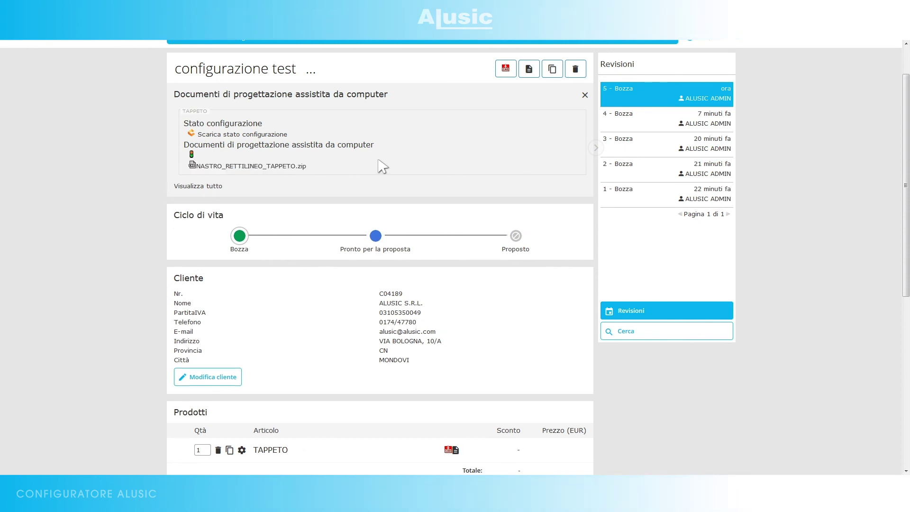
{"action": "left_click", "coordinate": [303, 167]}
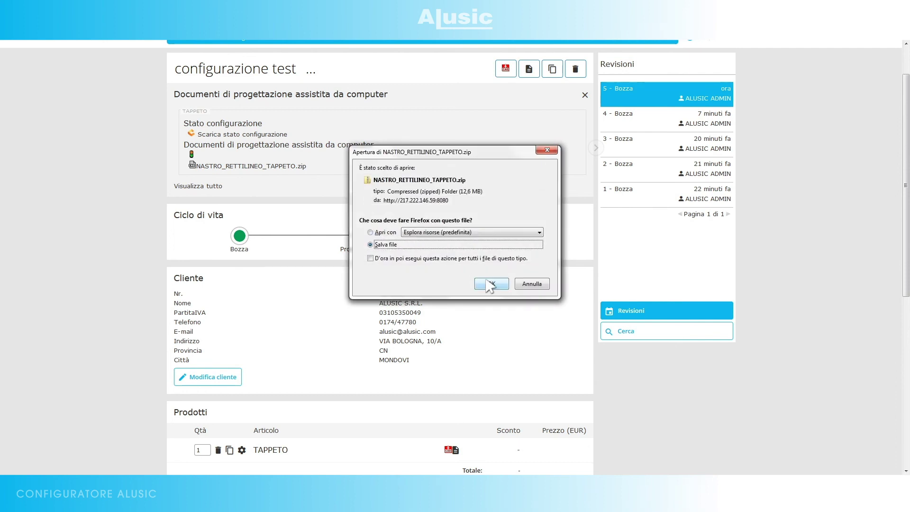
{"action": "left_click", "coordinate": [489, 284]}
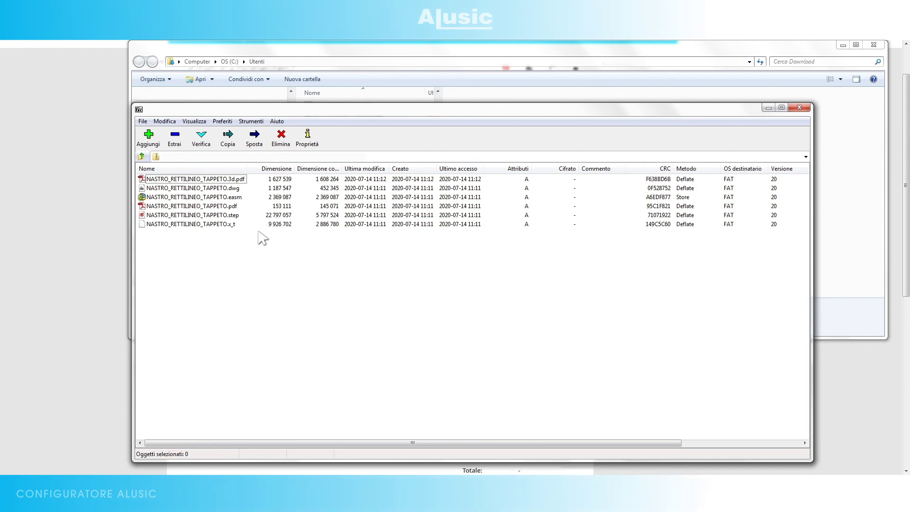
- Extract NASTRO_RETTILINEO_TAPPETO.easm from the downloaded archive to C:\Users\
{"action": "left_click", "coordinate": [237, 197]}
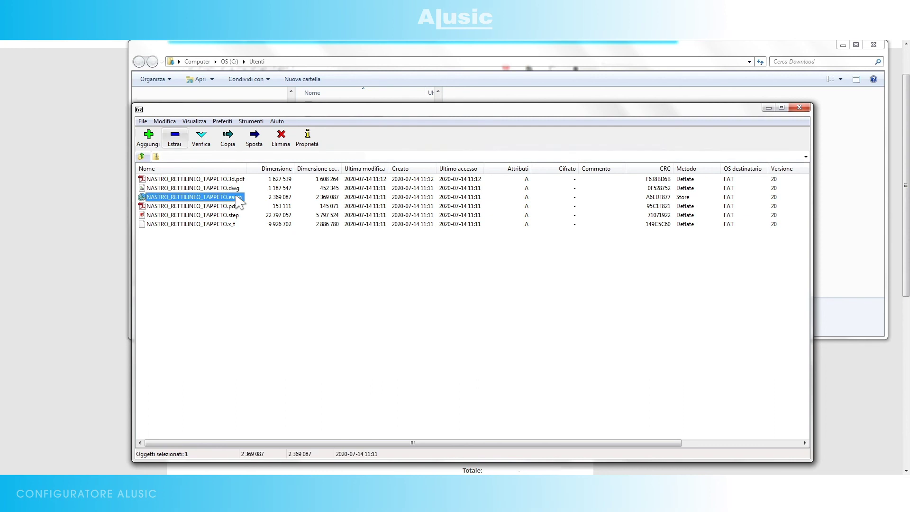
{"action": "key", "text": "F5"}
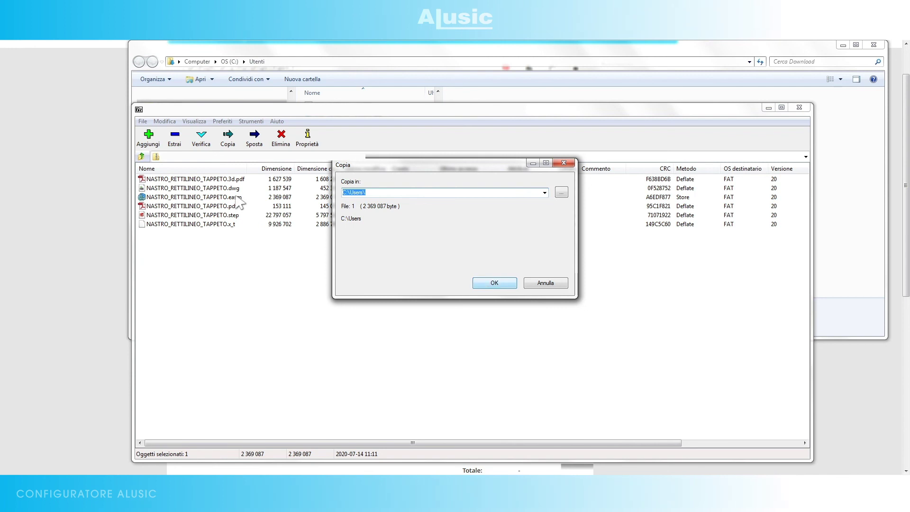
{"action": "left_click", "coordinate": [494, 282]}
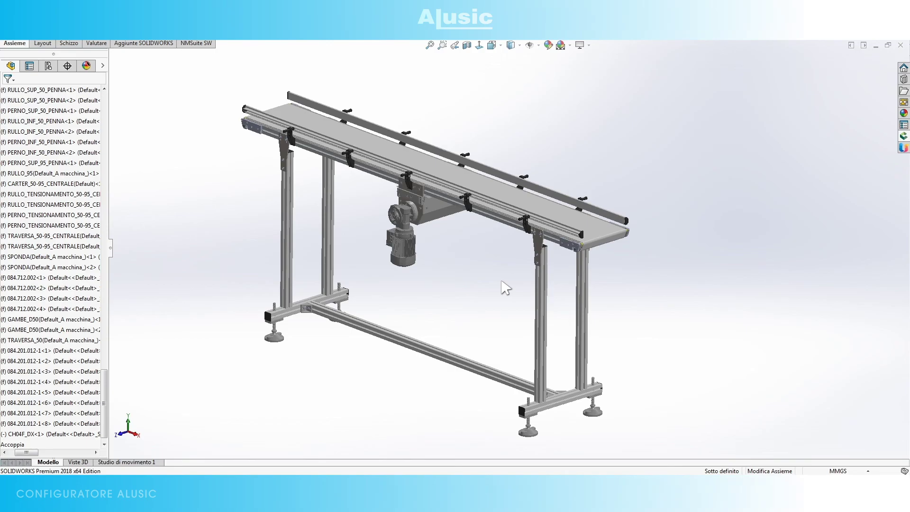